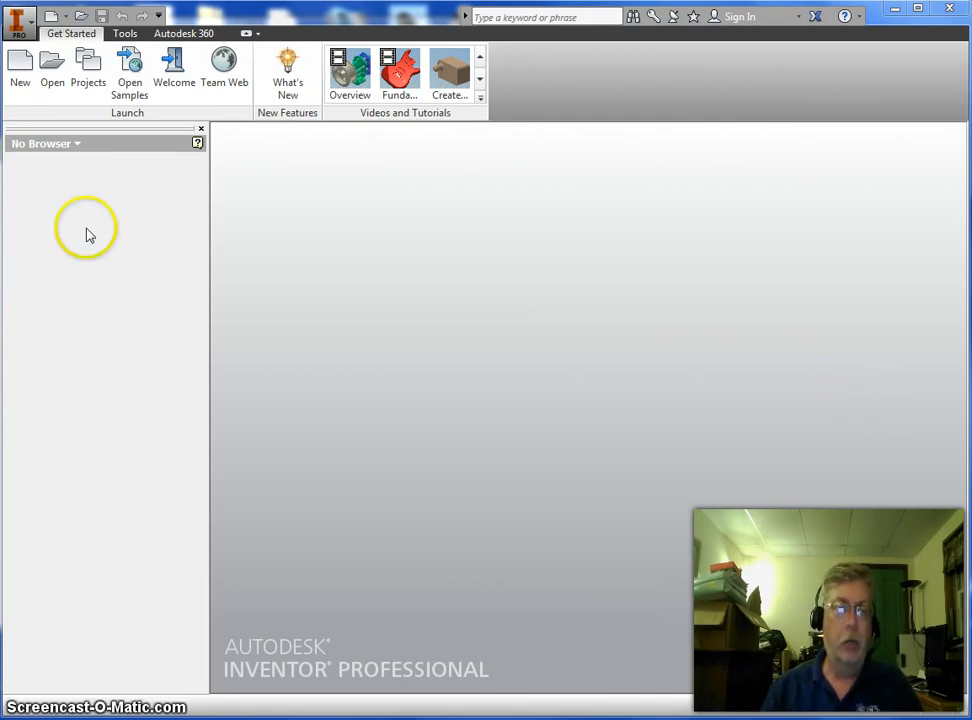
- Create a new assembly file from the Standard.iam template
left_click(22, 72)
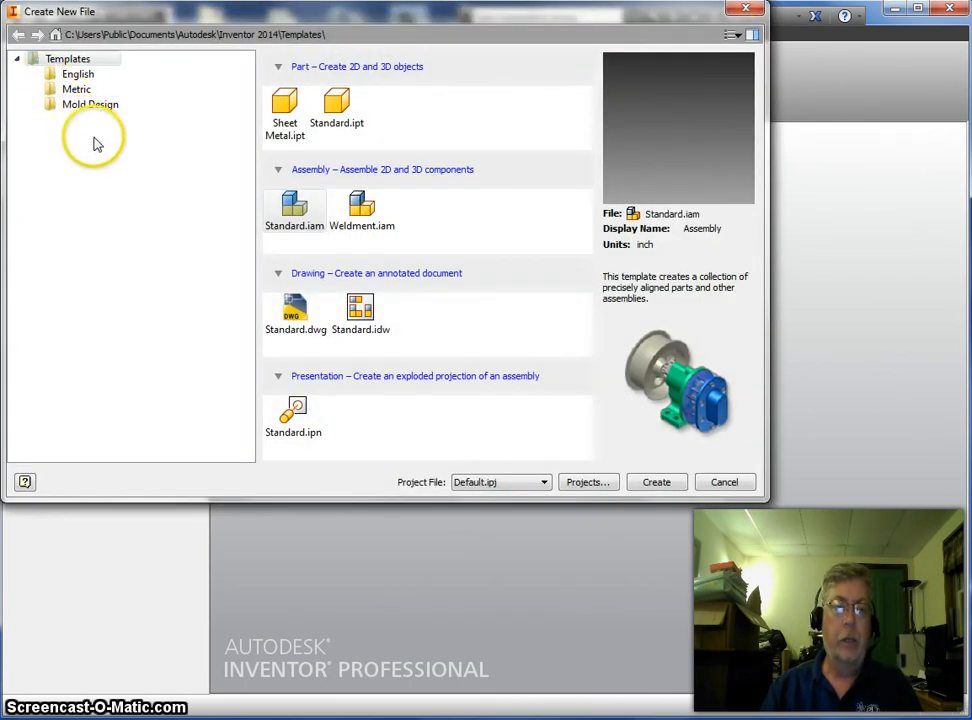
left_click(307, 210)
double_click(307, 210)
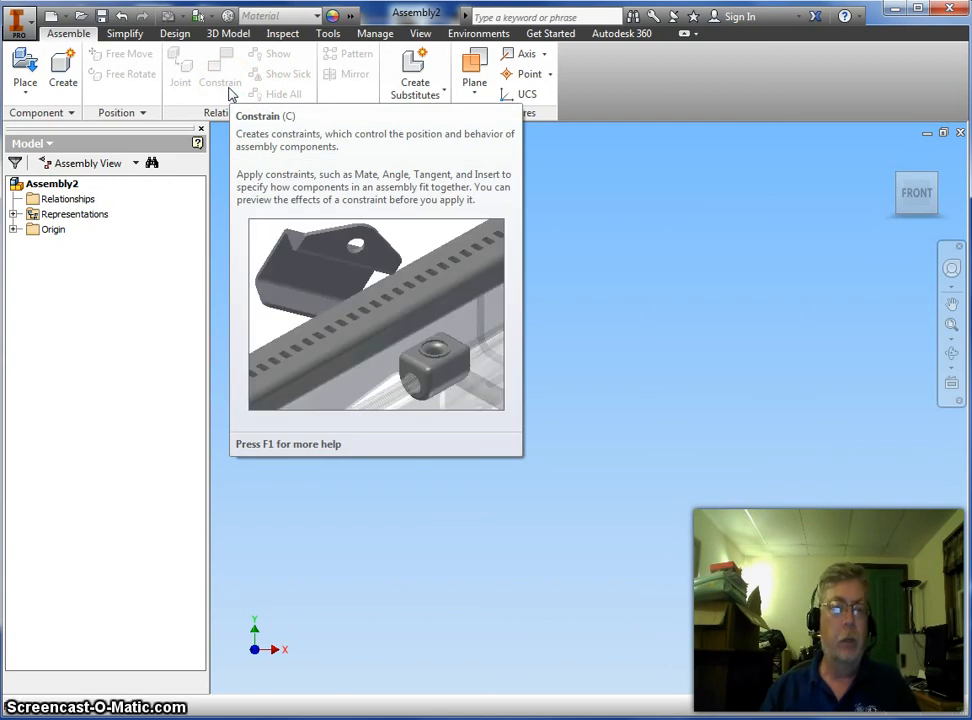
- Place one instance of the Dragster Design basic part from the Desktop into the assembly
left_click(35, 65)
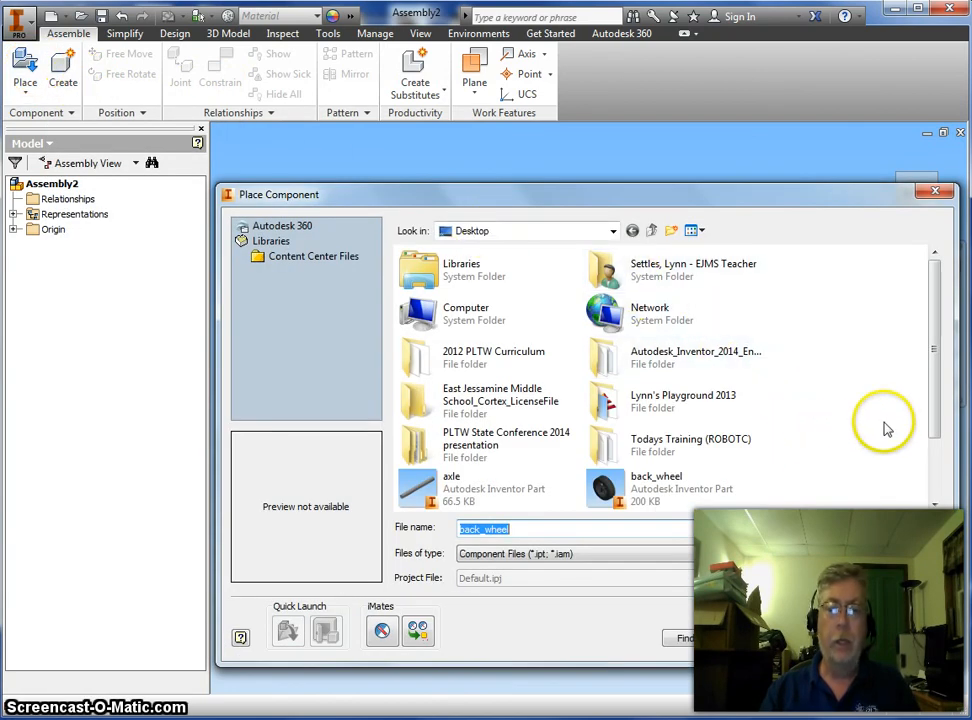
left_click_drag(940, 410, 939, 455)
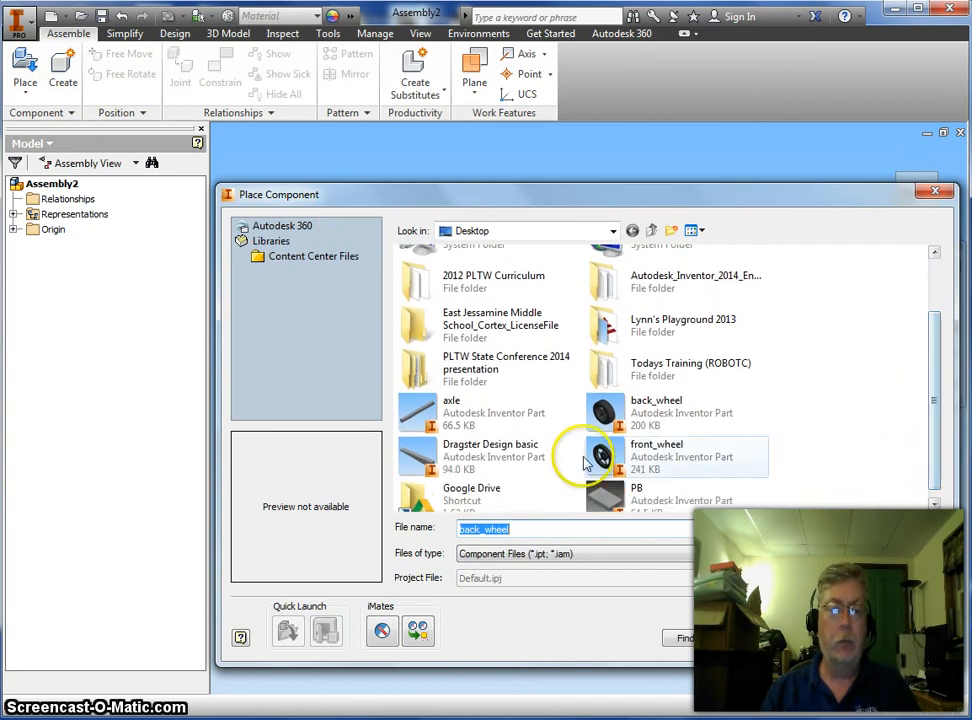
left_click(440, 455)
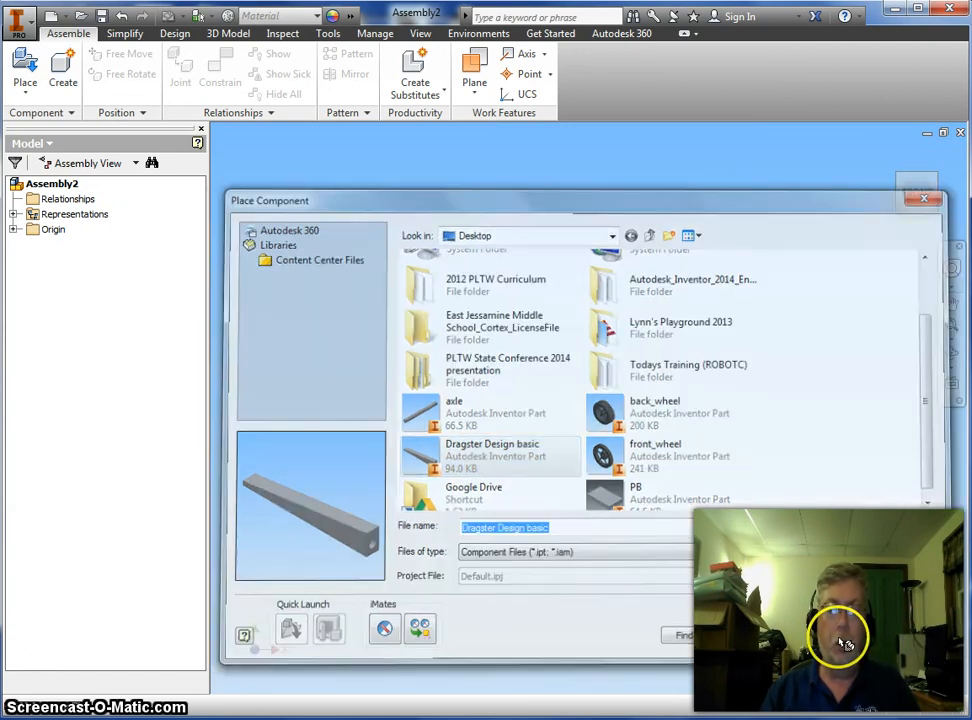
left_click(795, 638)
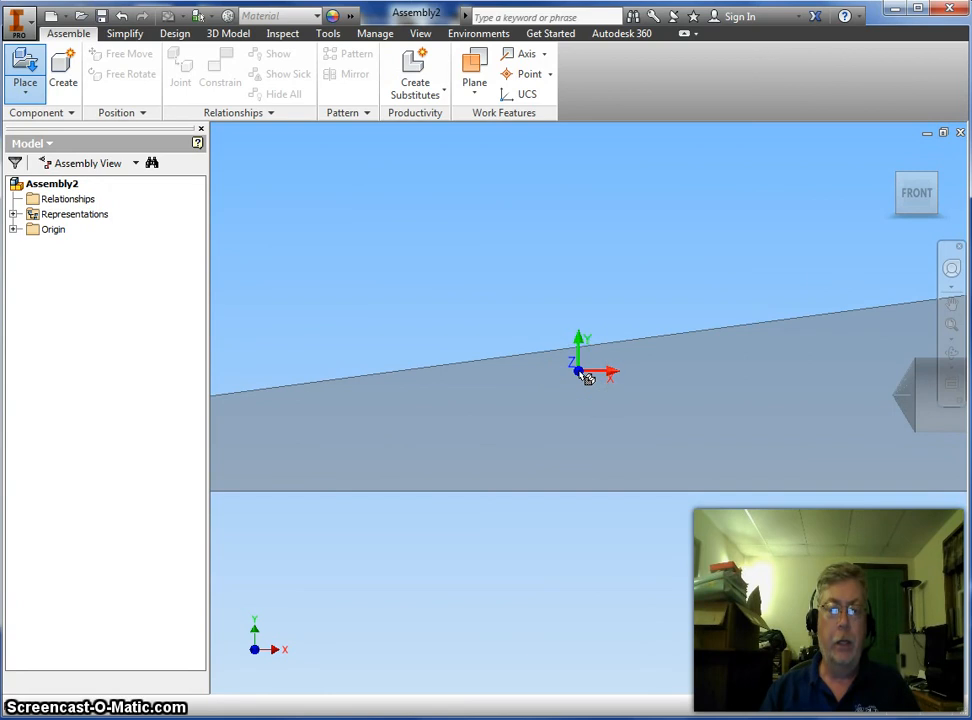
left_click(617, 392)
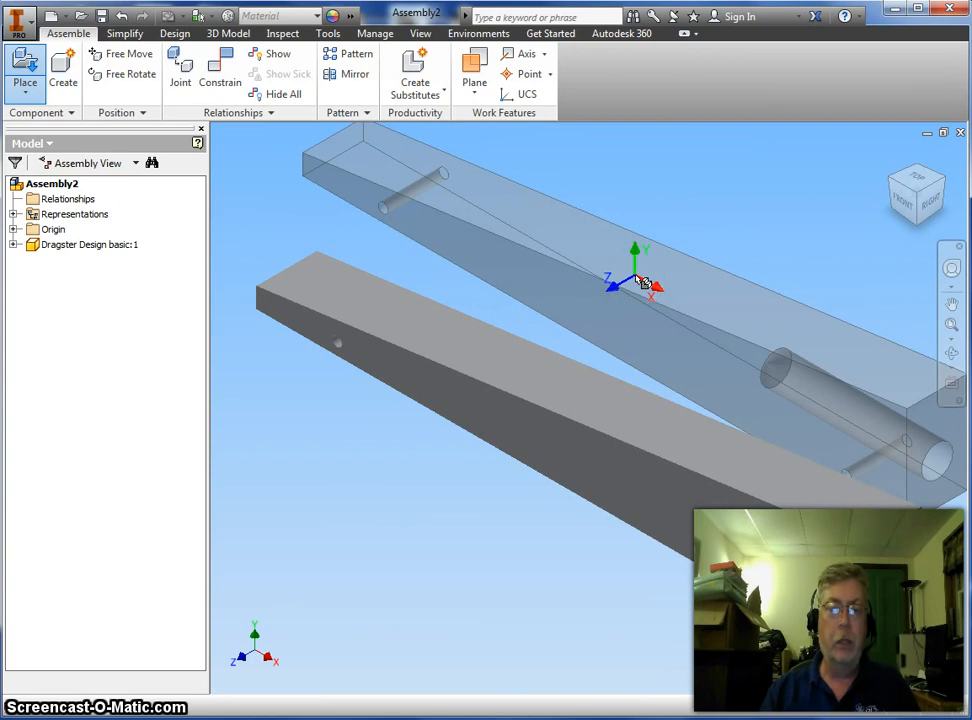
right_click(643, 283)
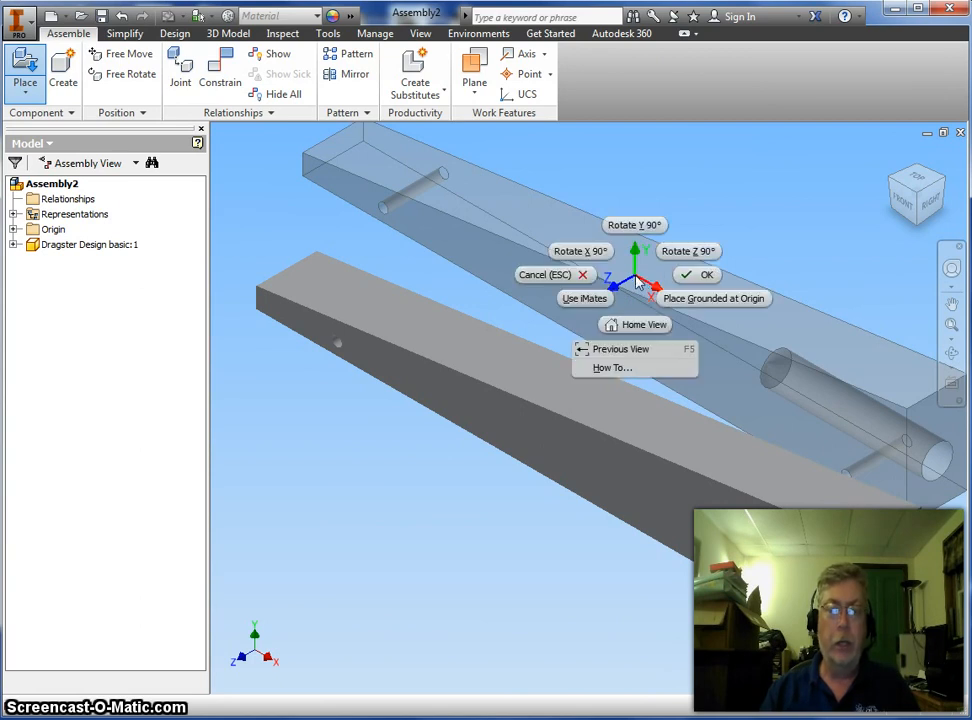
left_click(689, 276)
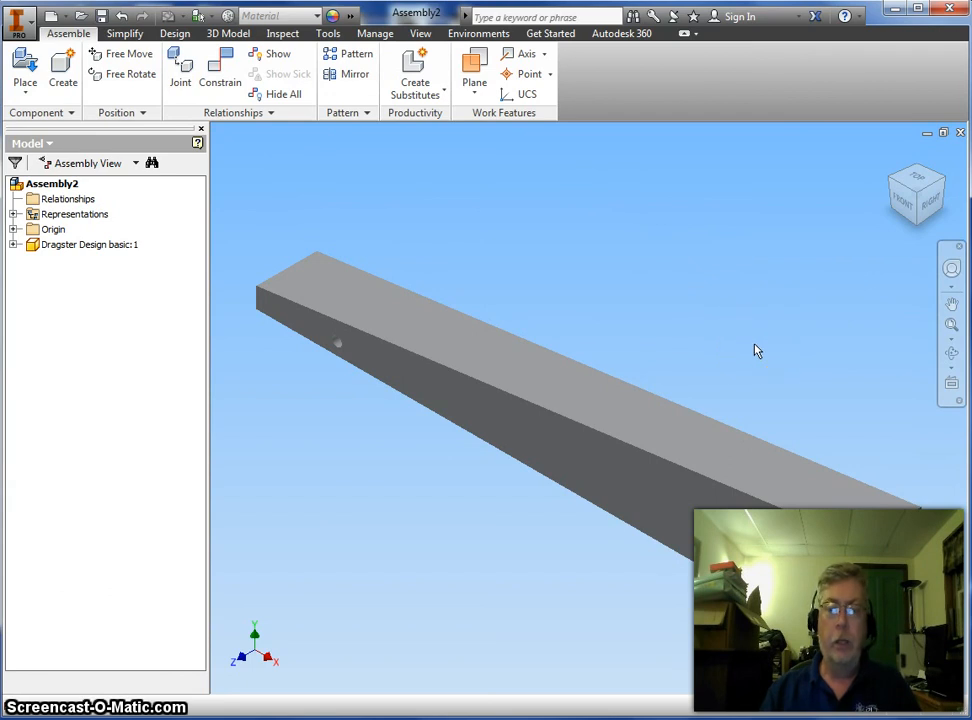
left_click(760, 358)
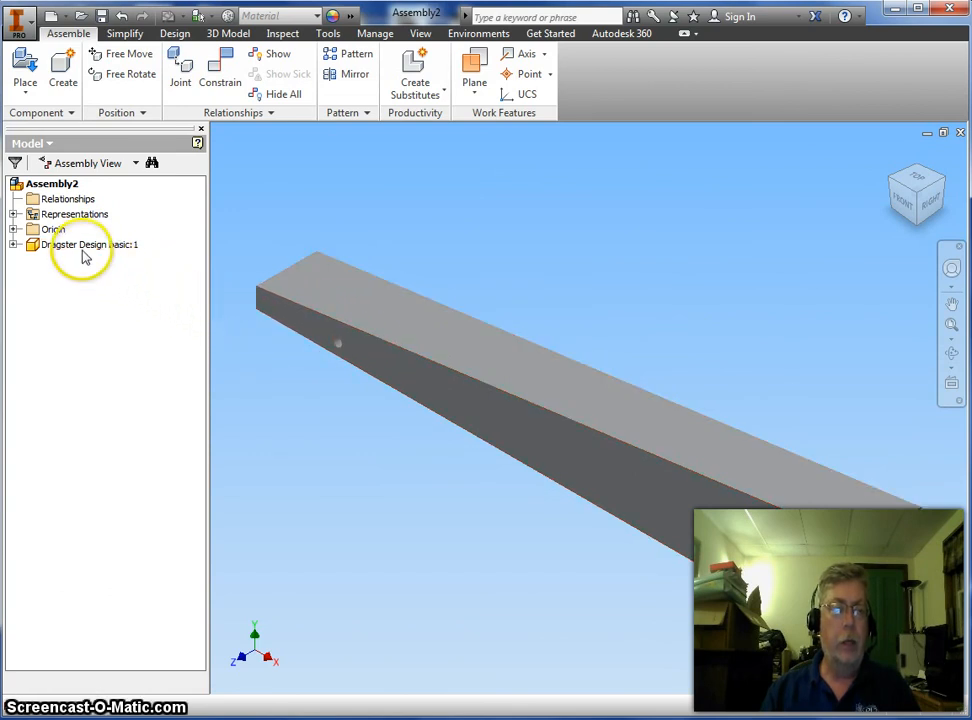
- Ground the Dragster Design basic component so it stays fixed in the assembly
left_click(40, 250)
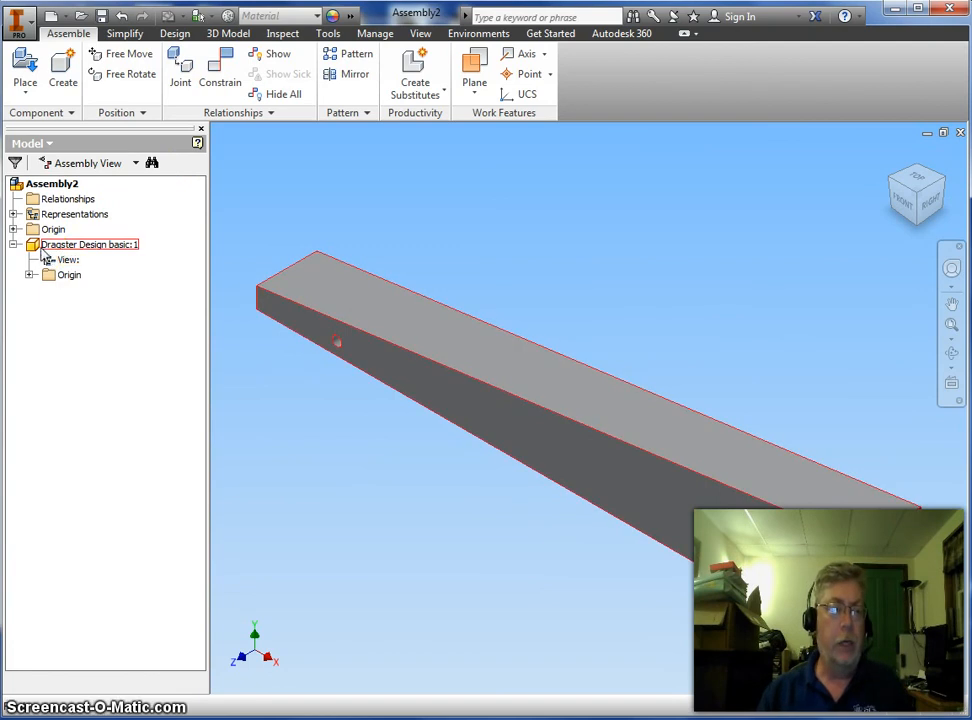
right_click(33, 254)
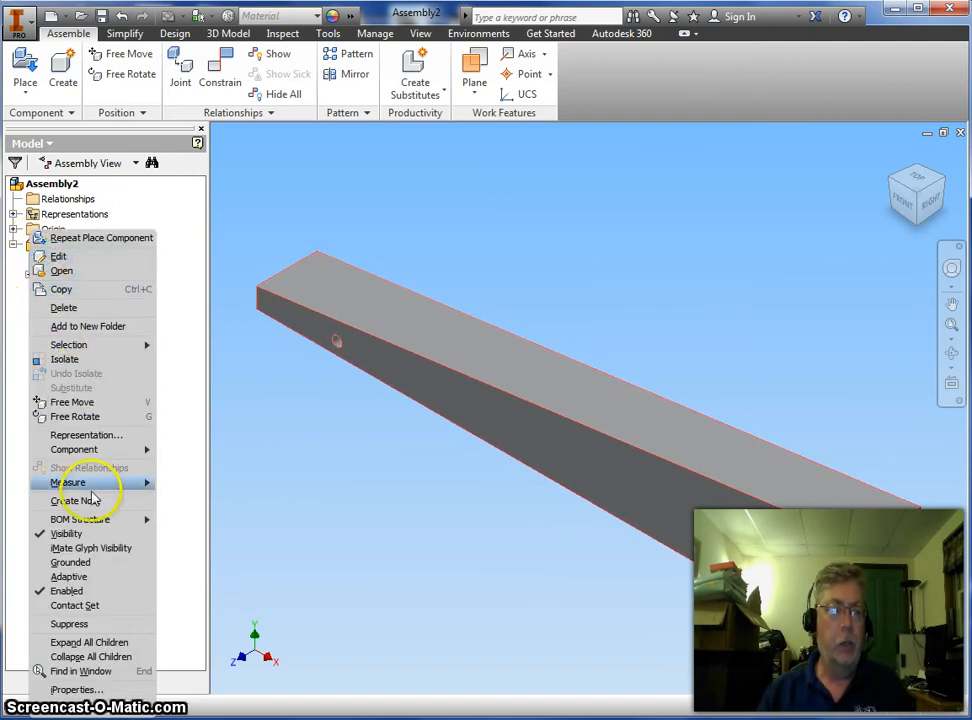
left_click(93, 564)
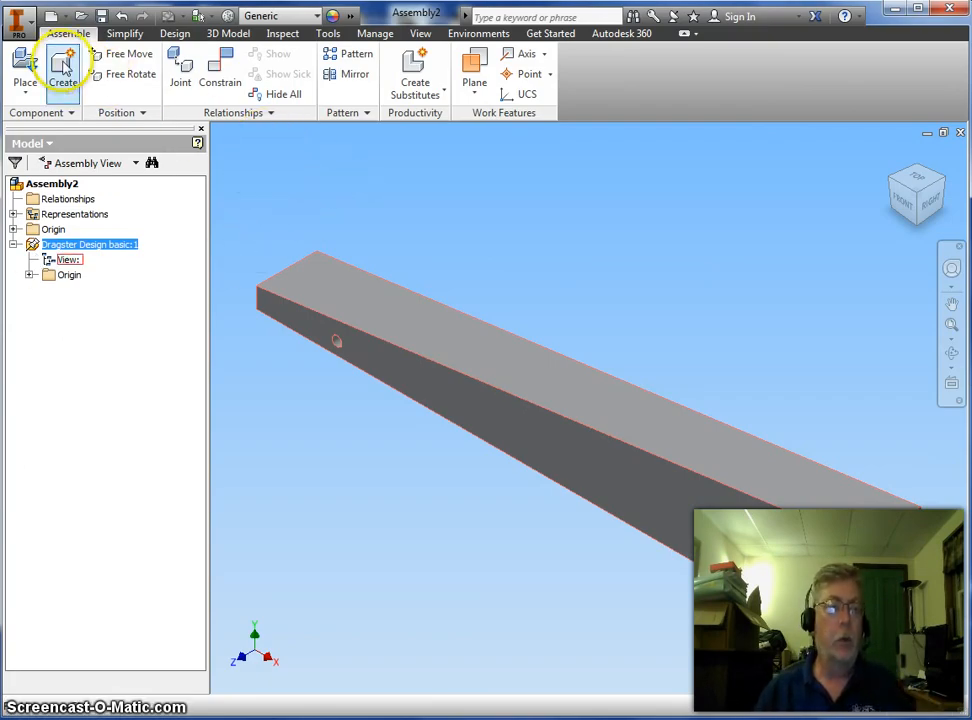
- Place two instances of the axle part behind the dragster body, one near each end
left_click(26, 60)
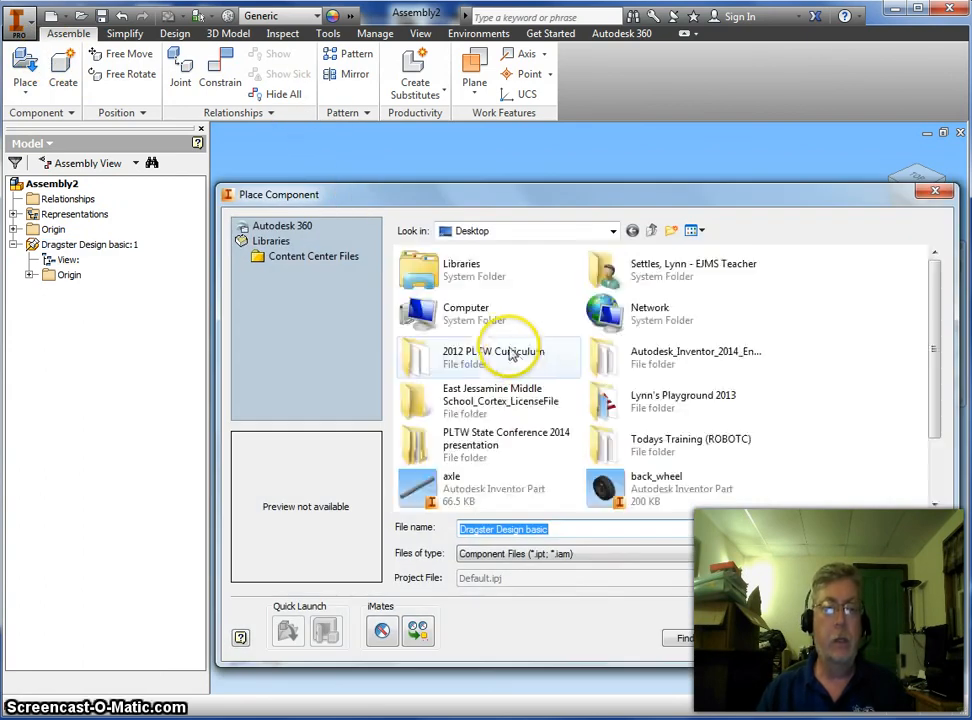
left_click(473, 476)
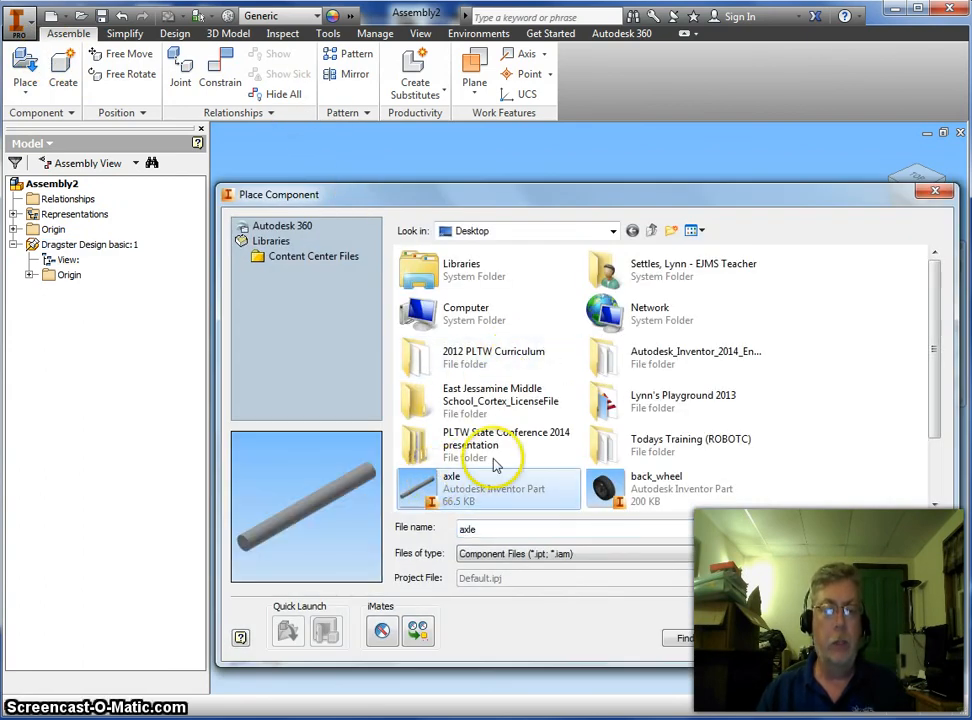
left_click(858, 645)
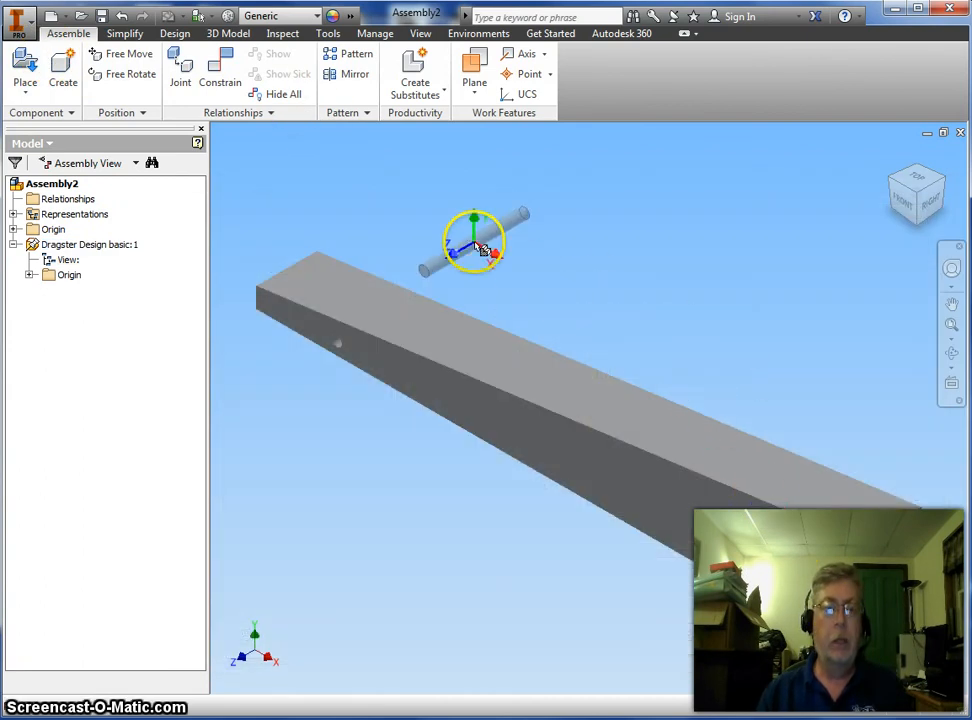
left_click(454, 238)
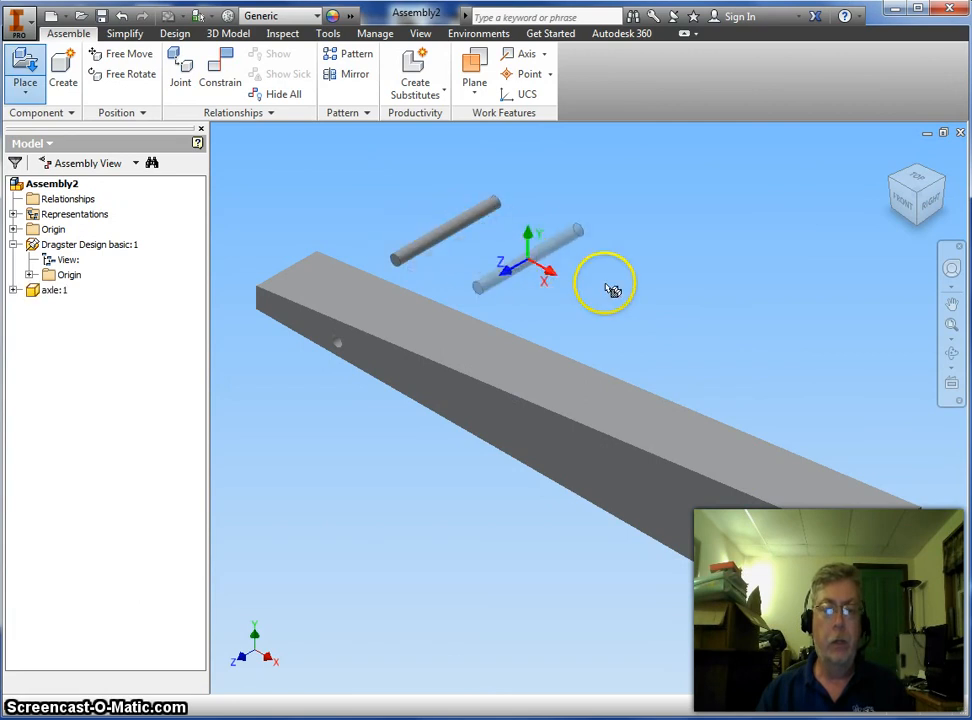
left_click(811, 381)
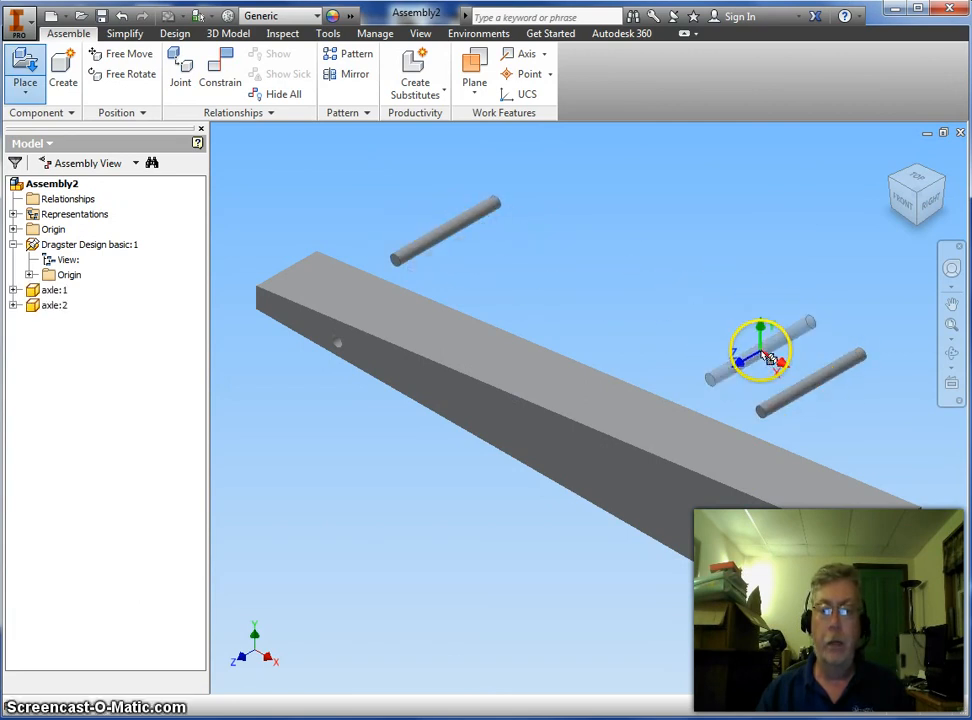
right_click(695, 321)
left_click(750, 318)
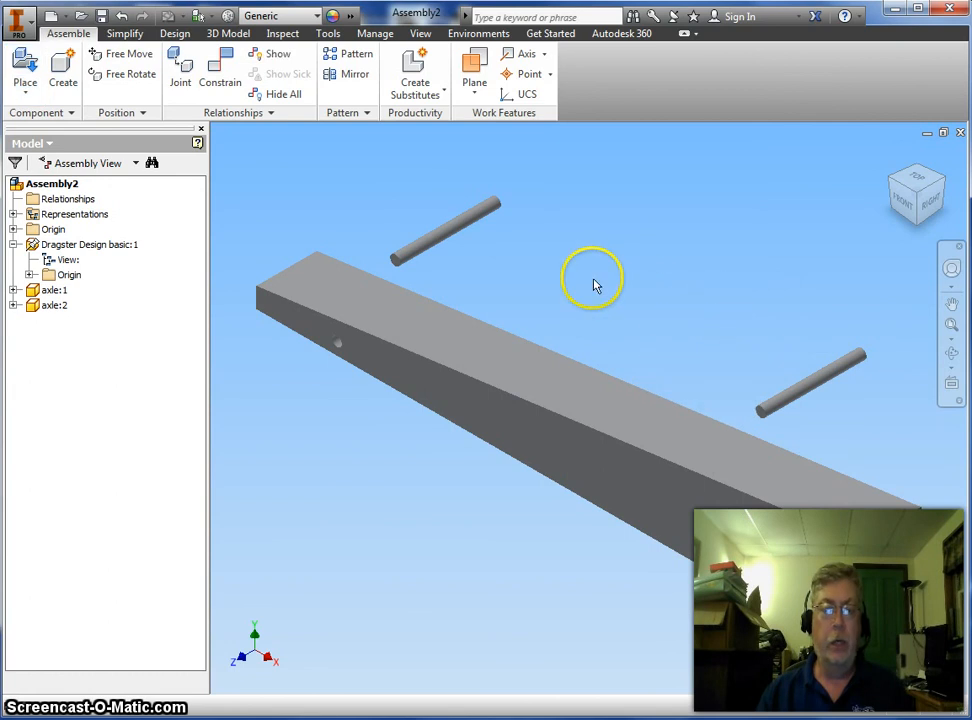
- Place two instances of the front_wheel part, one on each side of the dragster body
left_click(26, 68)
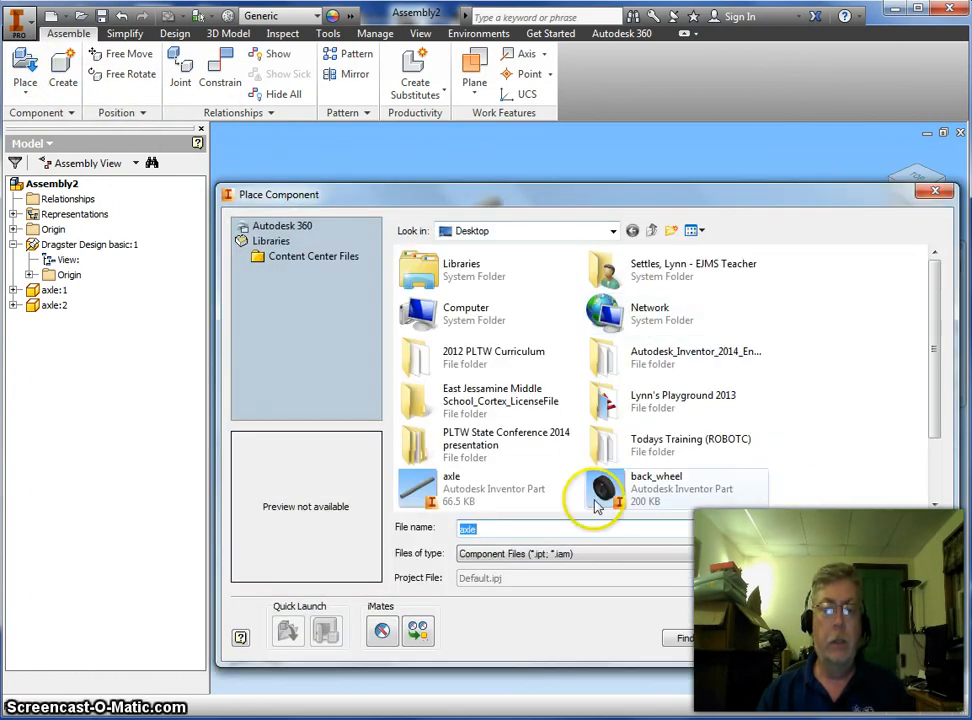
left_click(934, 504)
left_click(642, 450)
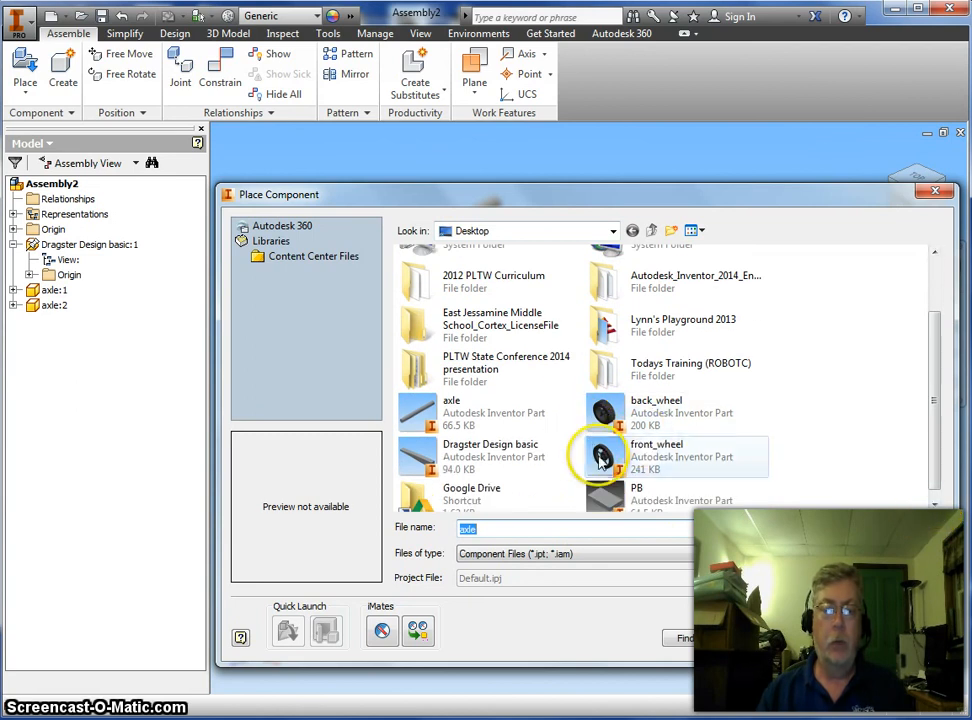
left_click(842, 639)
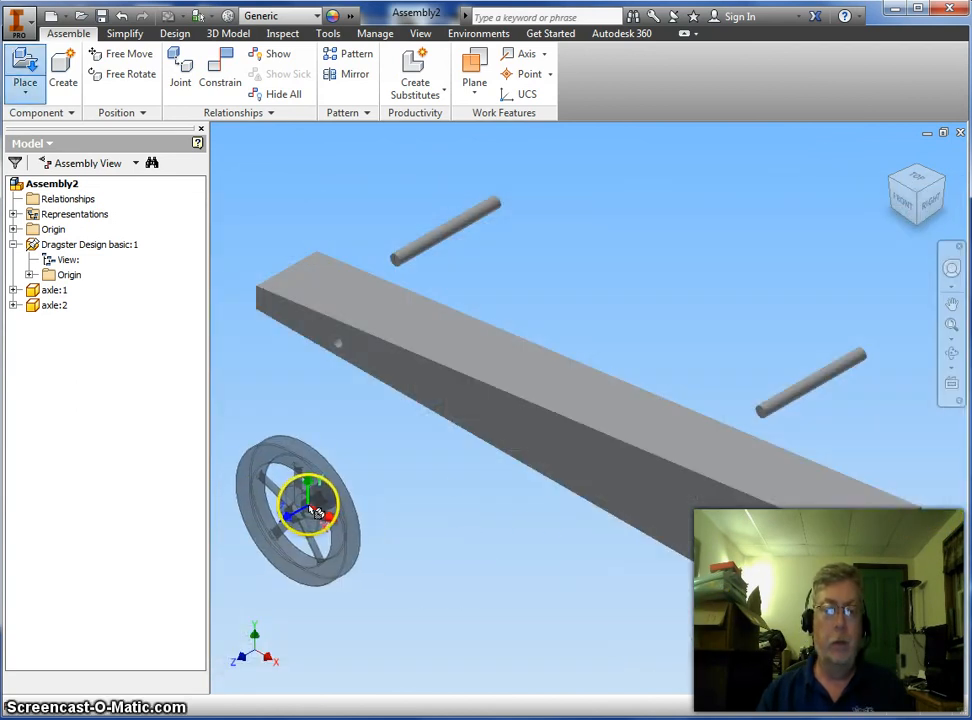
left_click(305, 493)
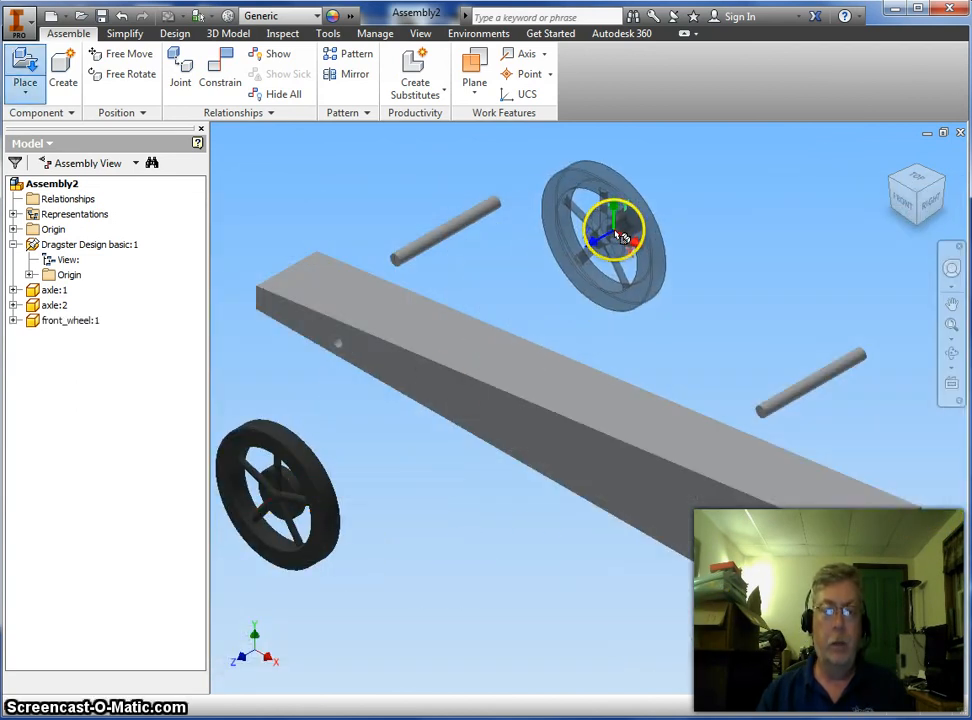
left_click(622, 231)
right_click(720, 212)
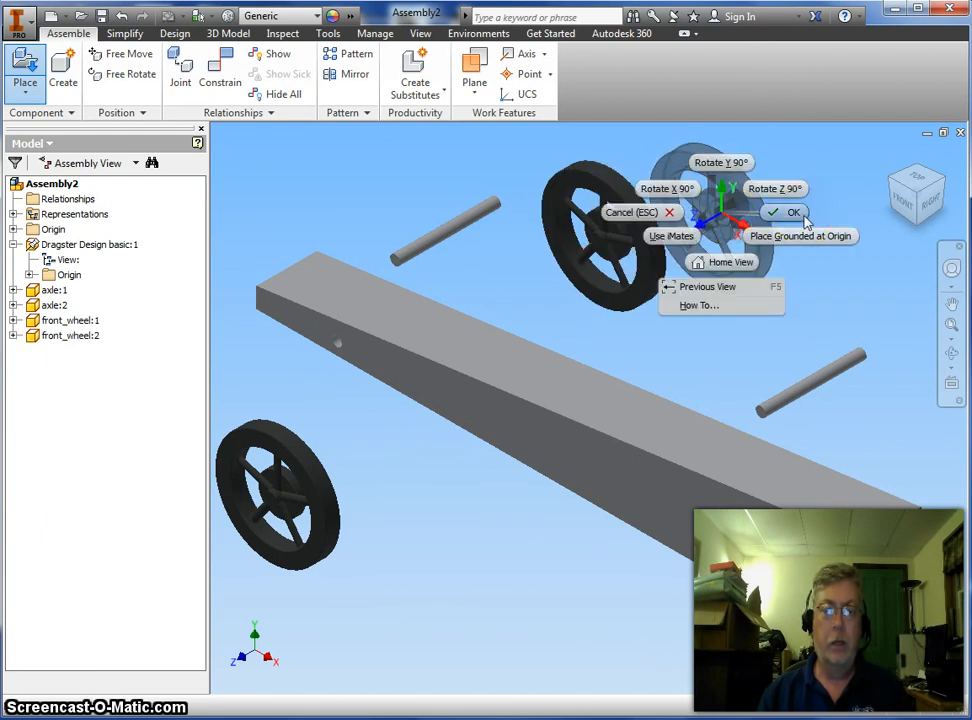
left_click(790, 212)
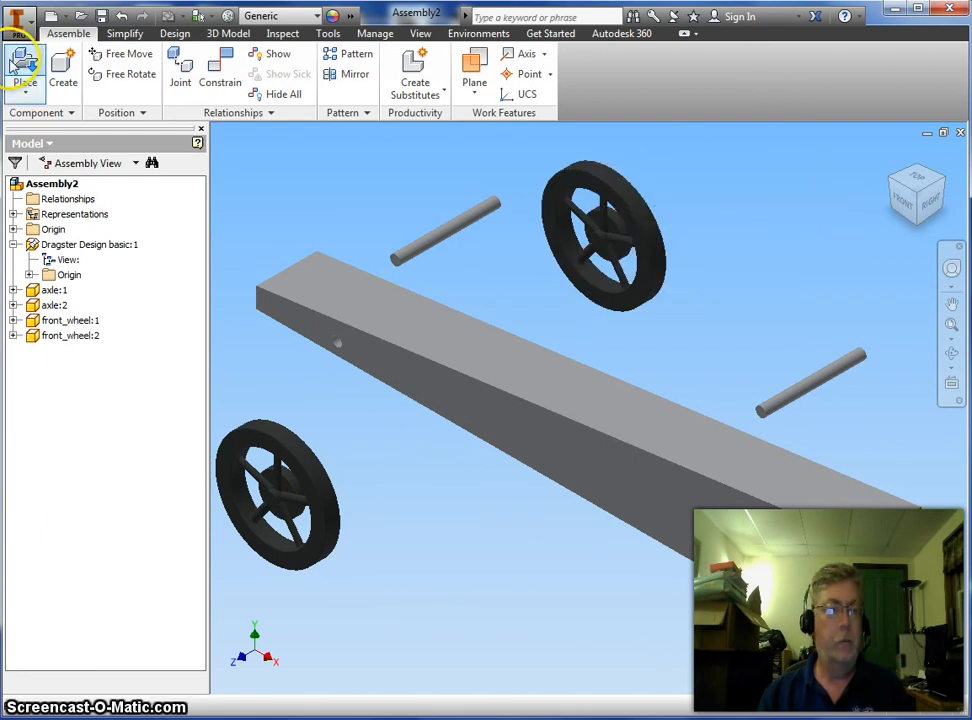
- Place two instances of the back_wheel part, one on each side of the body near its thick end
left_click(26, 65)
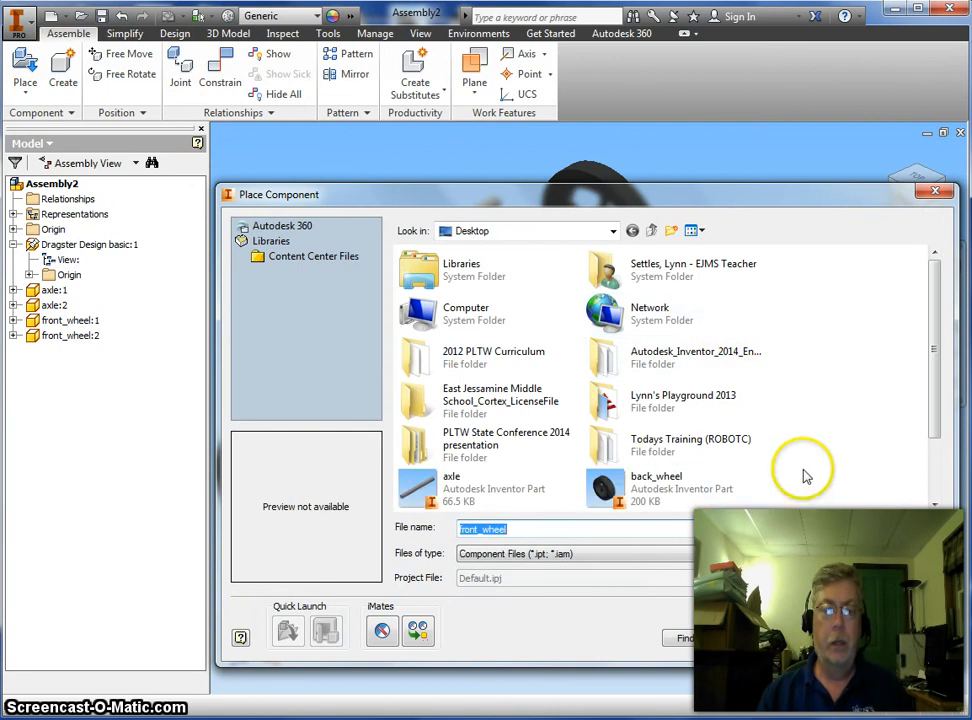
double_click(686, 484)
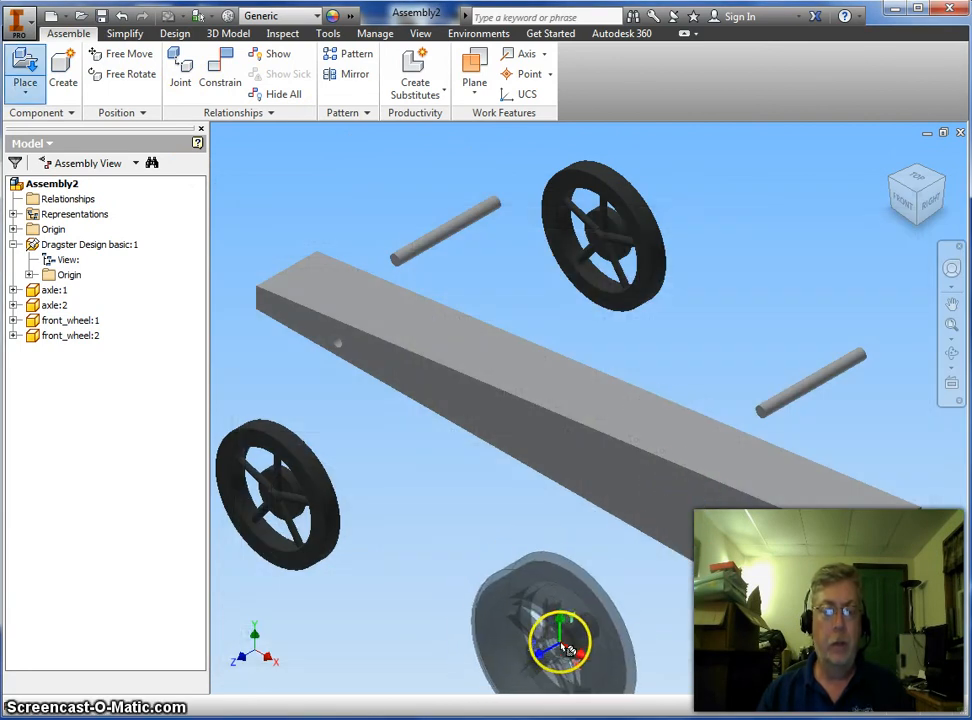
left_click(567, 650)
left_click(862, 282)
right_click(754, 302)
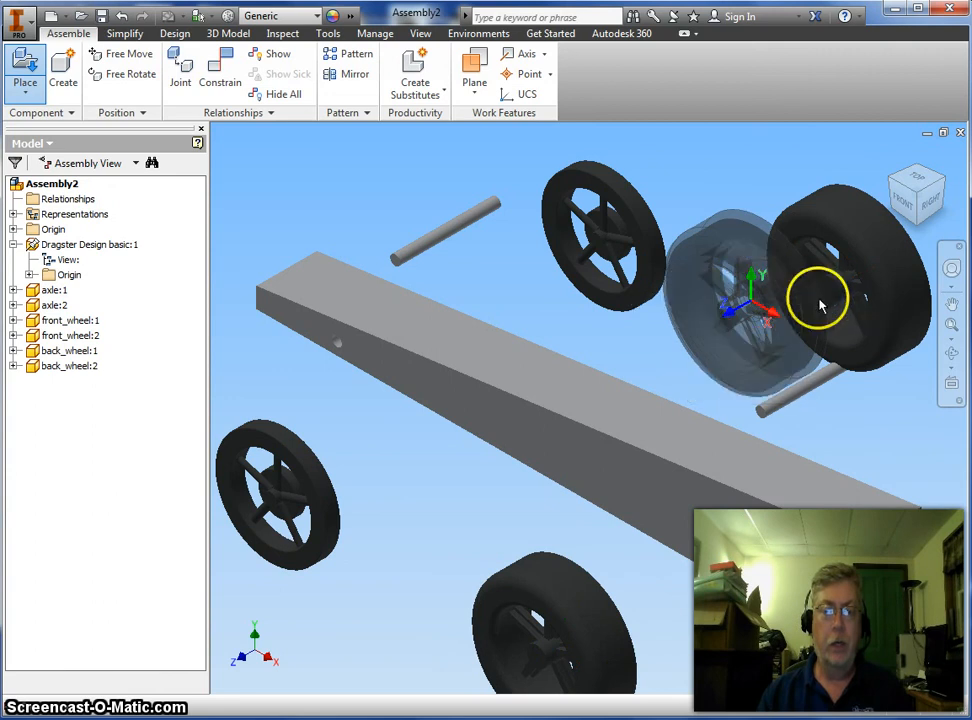
key("Escape")
- Move front_wheel:2 and the axle beside it slightly farther from the grounded dragster body
left_click(478, 460)
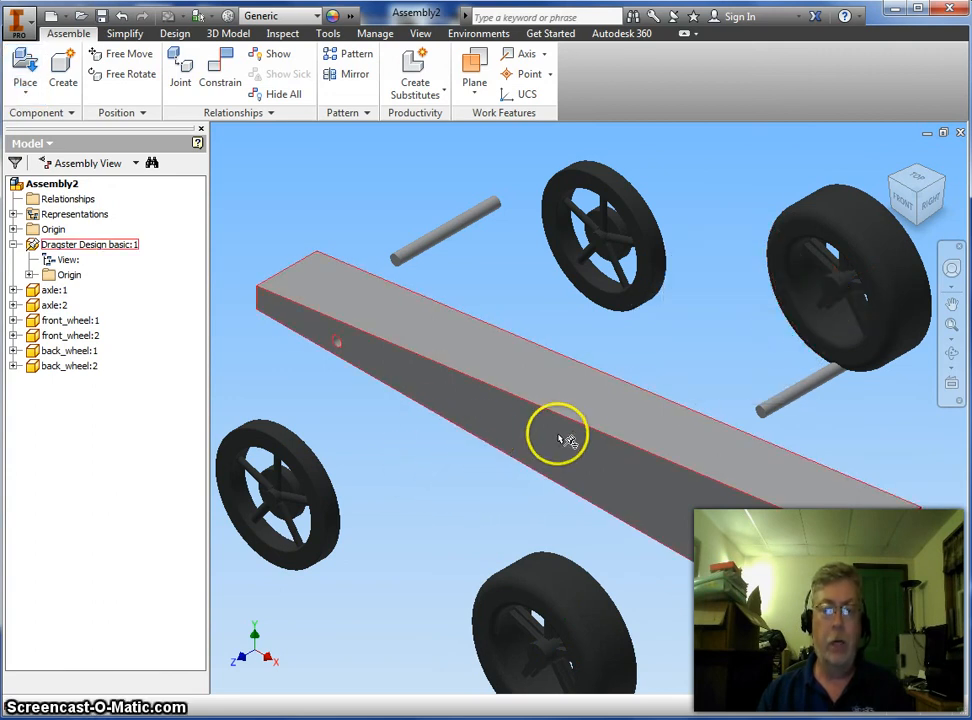
left_click(657, 226)
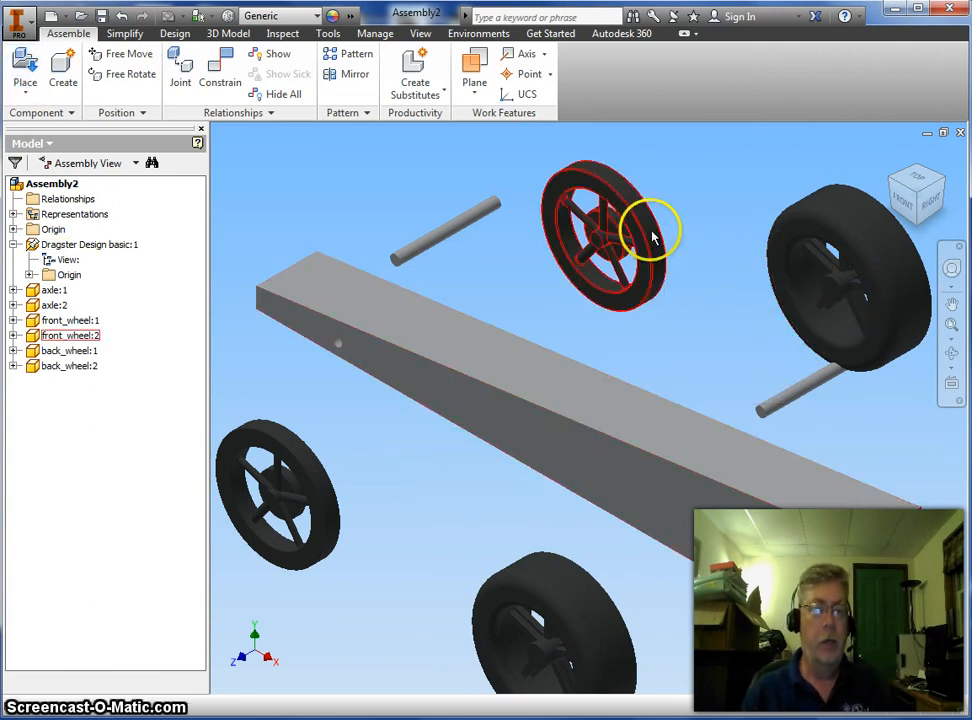
left_click_drag(636, 228, 684, 217)
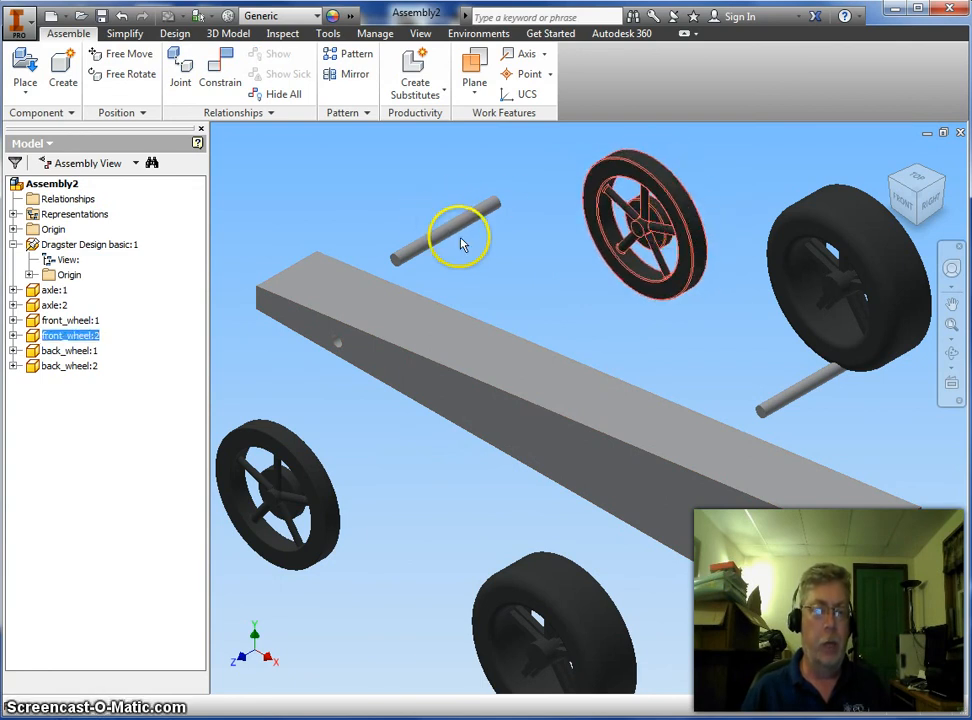
left_click(455, 228)
left_click_drag(460, 234, 506, 212)
left_click(418, 355)
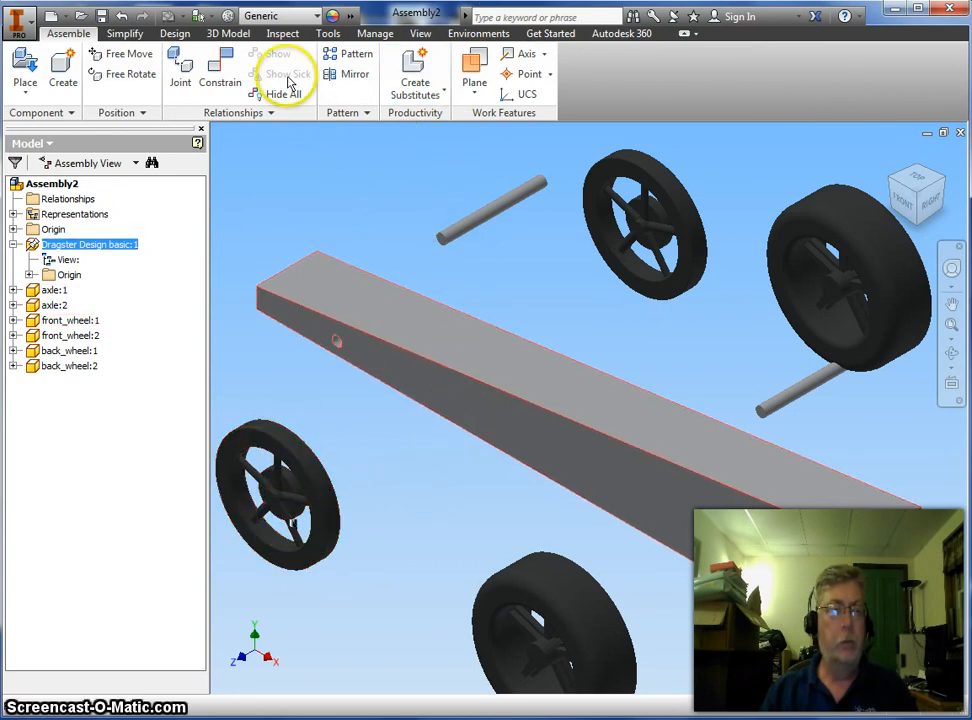
- Free-rotate front_wheel:1 about its vertical axis to turn its hub side toward the dragster body
left_click(131, 77)
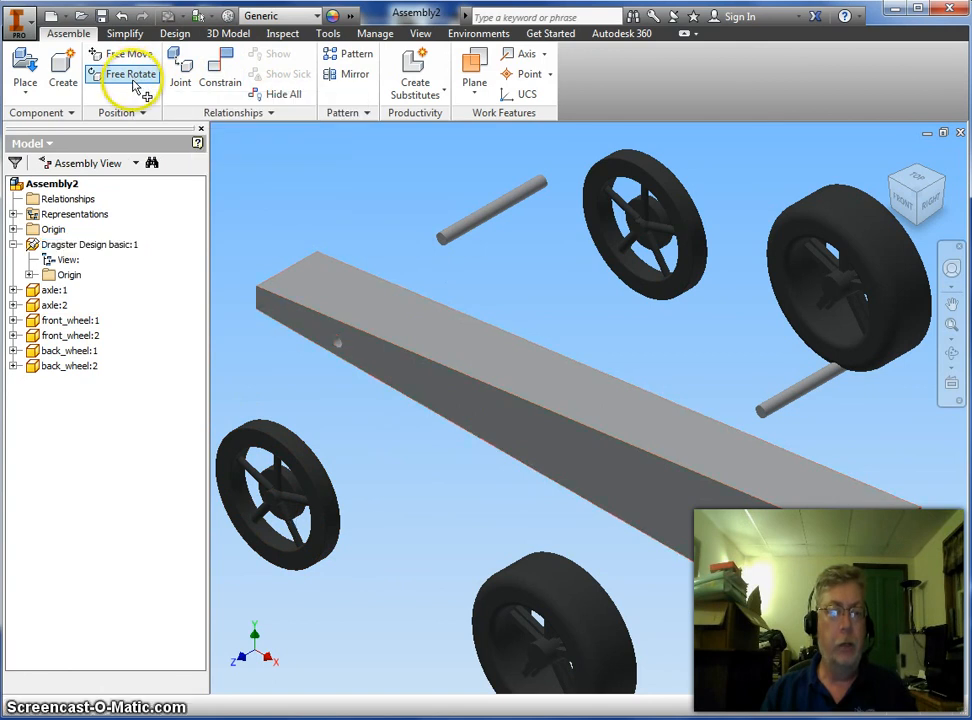
left_click(300, 452)
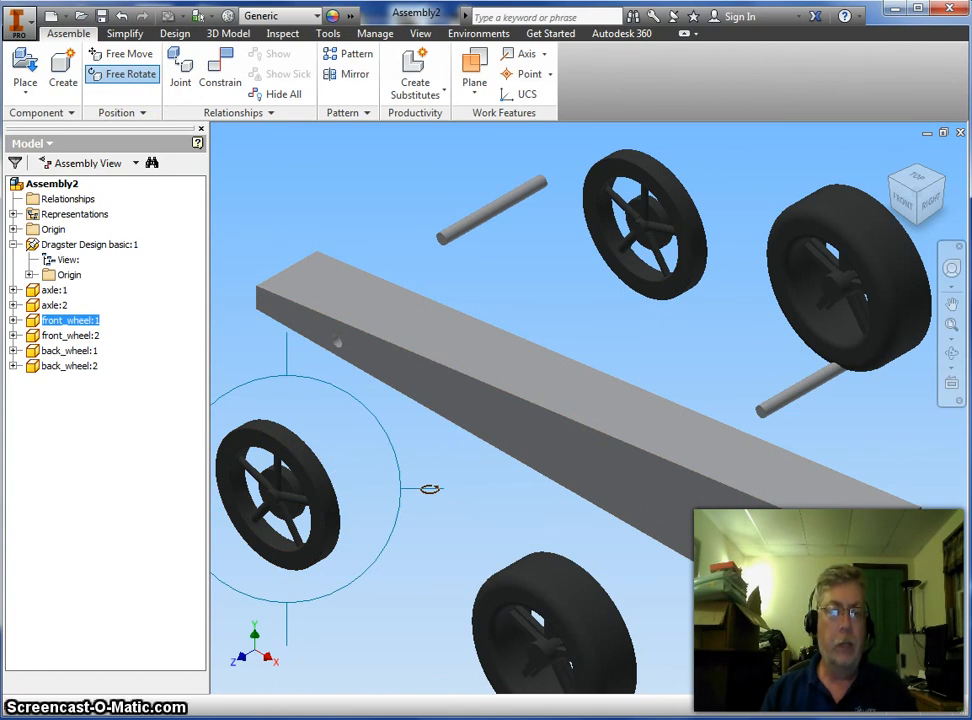
left_click_drag(428, 492, 420, 464)
right_click_drag(418, 460, 488, 458)
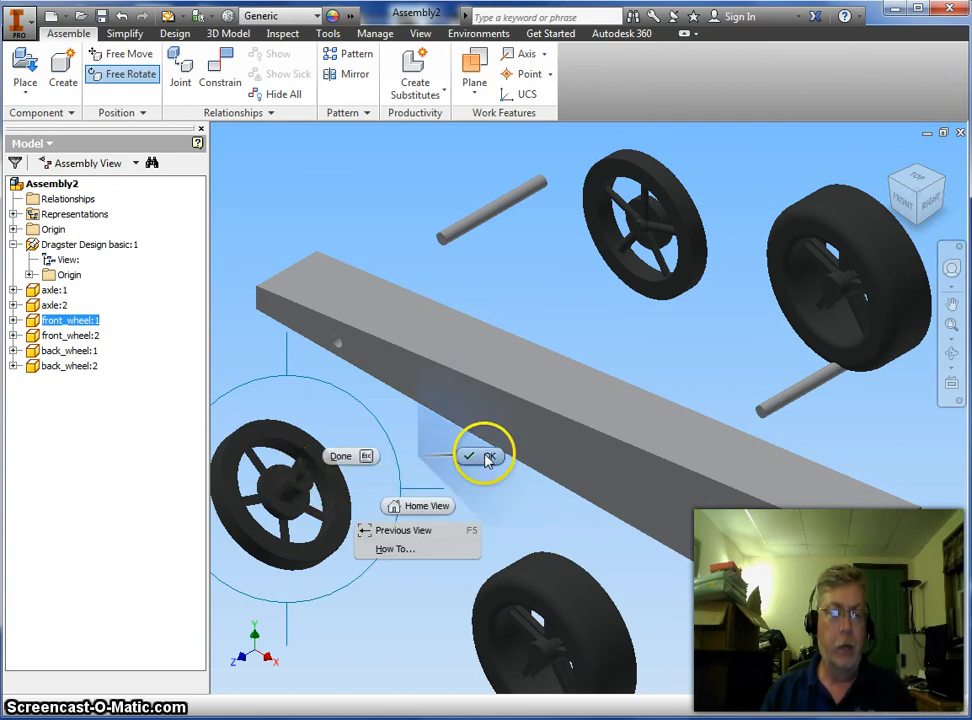
- Finish the rotation and join the axle beside the body's narrow end to front_wheel:1's hub with an opposed Insert constraint offset -0.25 in
left_click(488, 458)
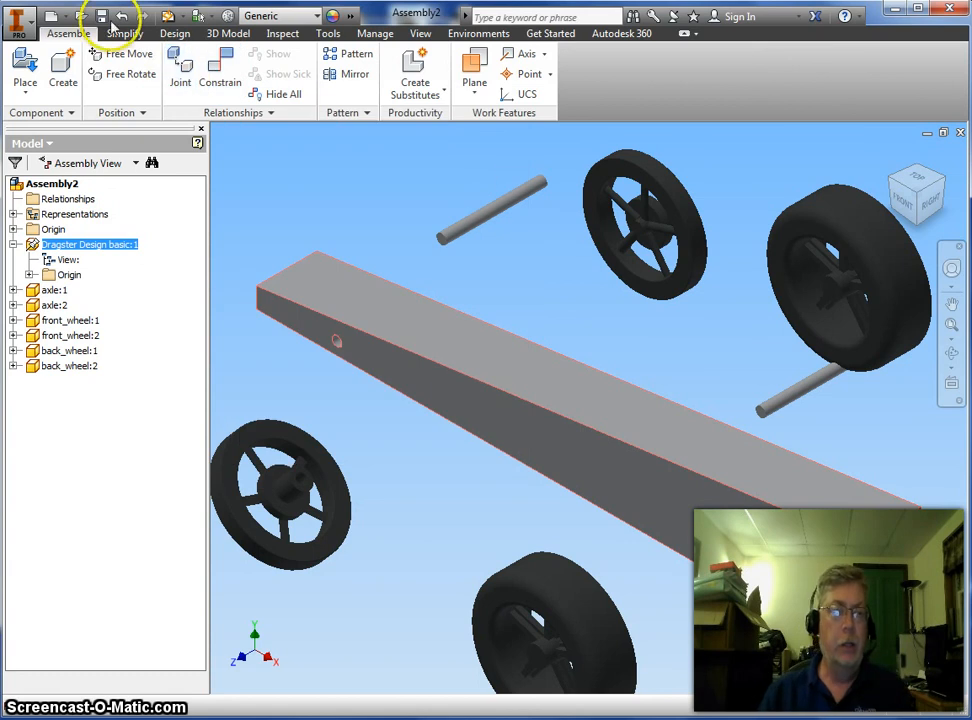
left_click(222, 72)
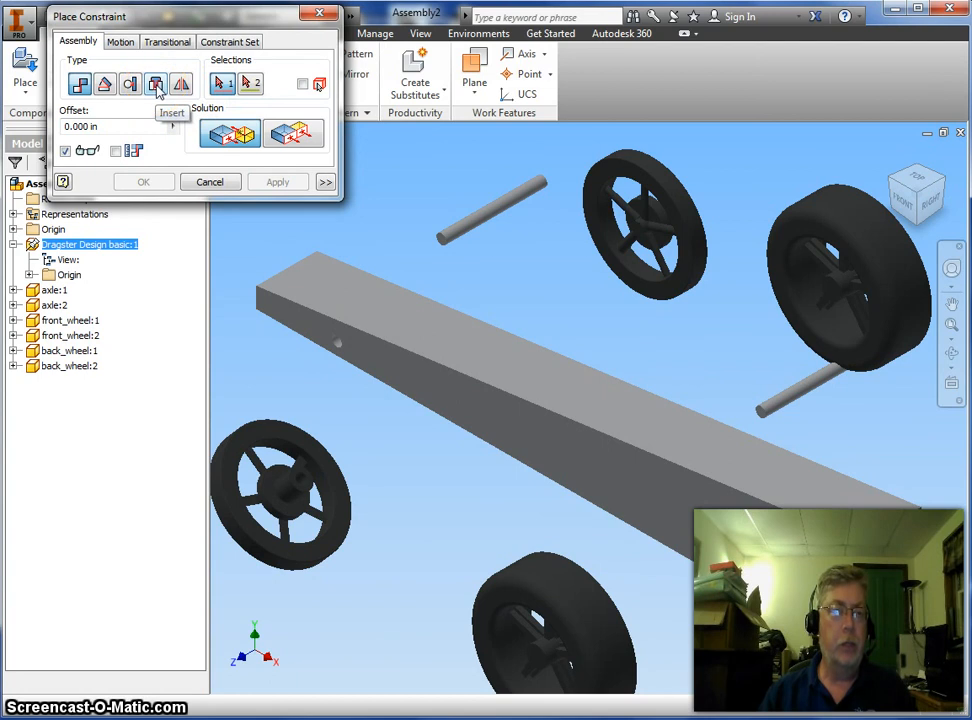
left_click(157, 90)
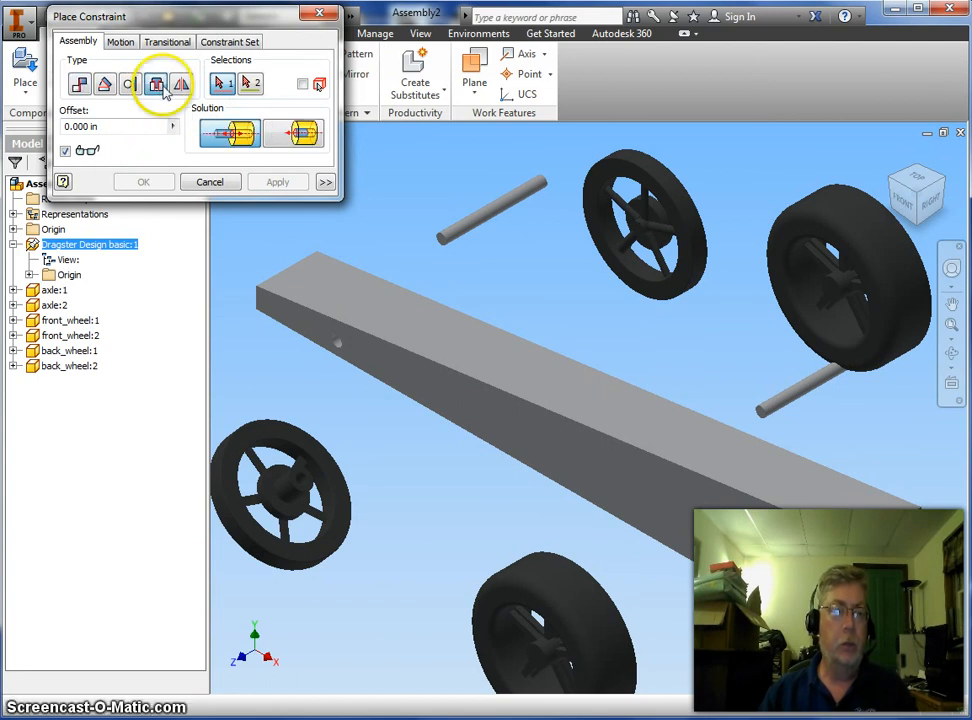
left_click(232, 138)
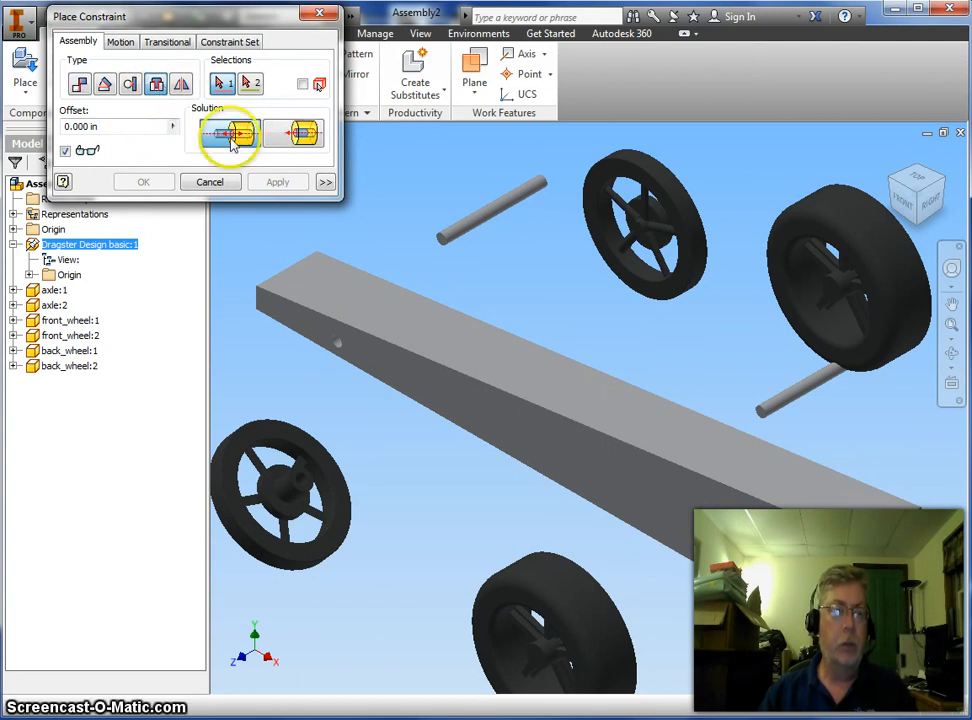
left_click(445, 248)
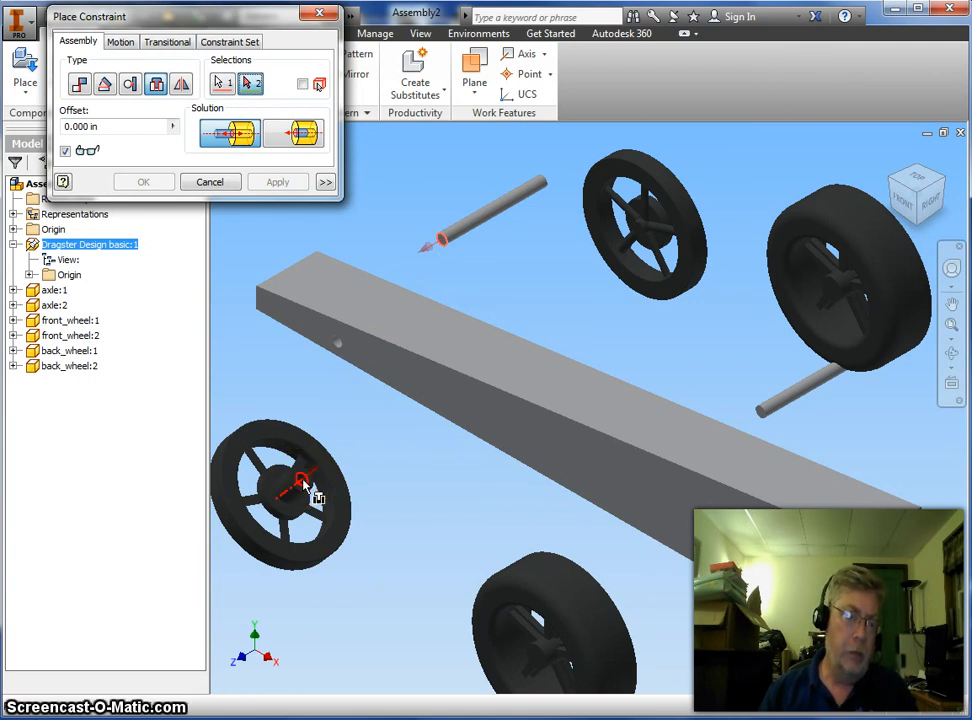
left_click(305, 487)
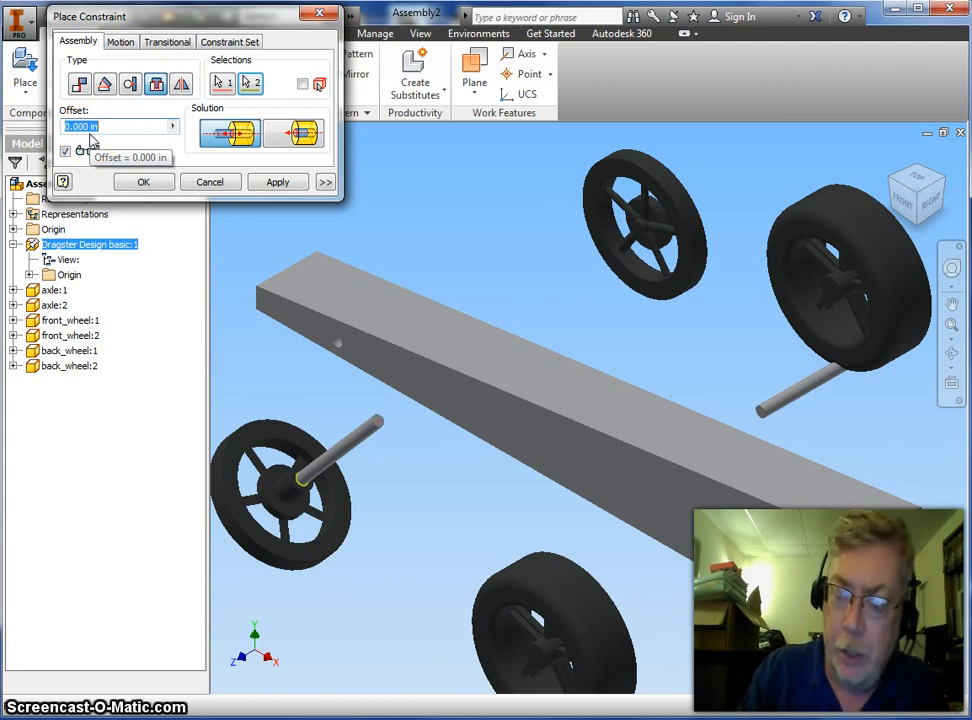
type("-")
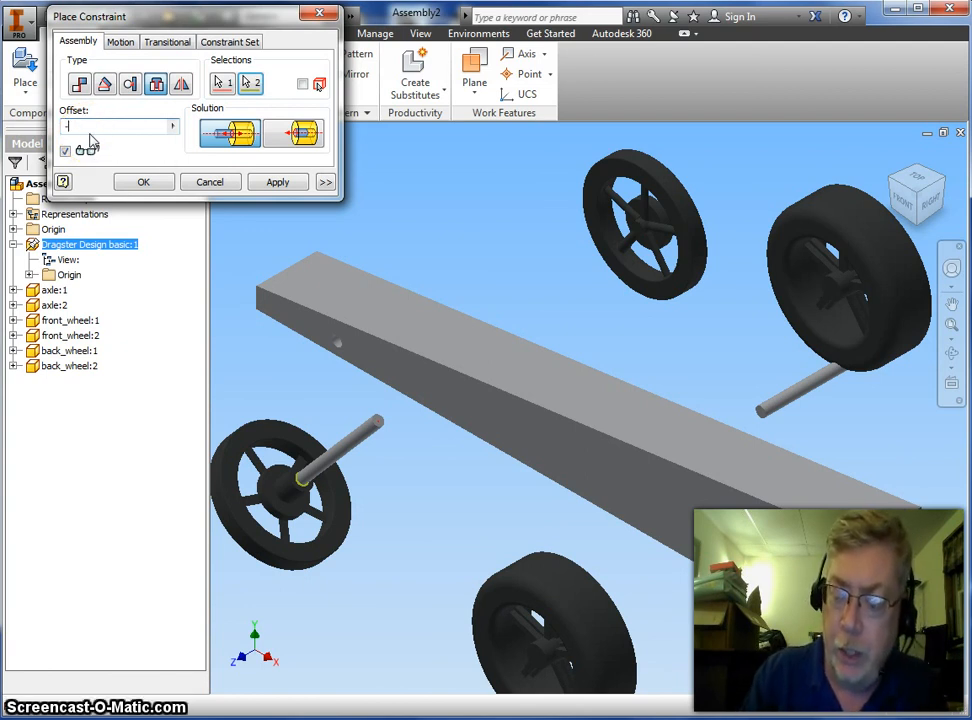
type(".25")
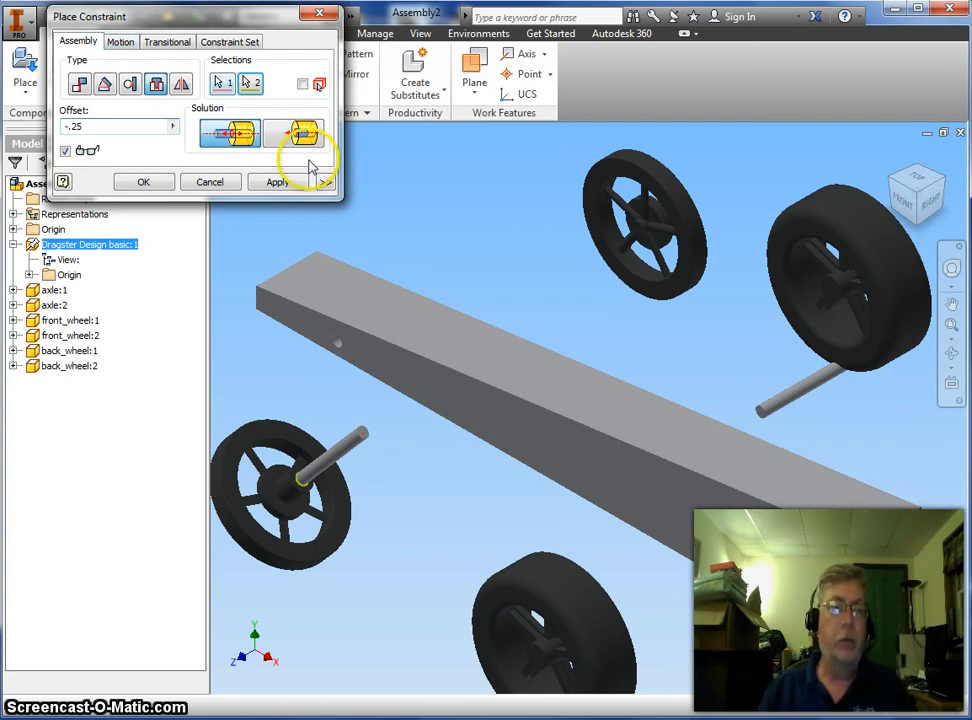
left_click(279, 184)
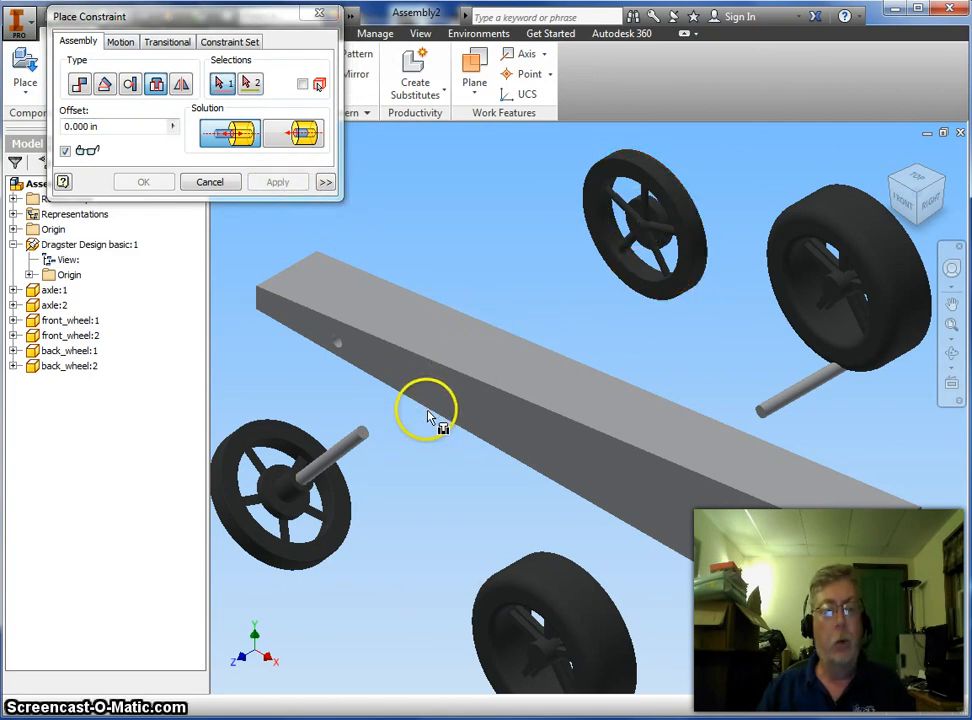
- Insert-constrain the free end of front_wheel:1's axle into the body's front axle hole with a -1 in offset
left_click(355, 450)
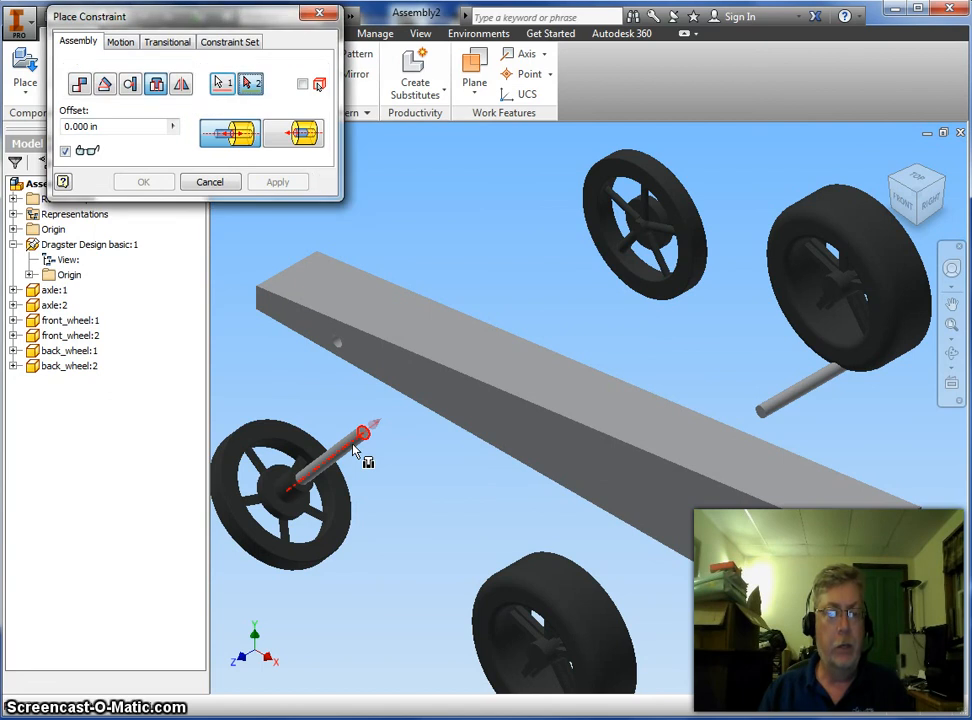
left_click(338, 350)
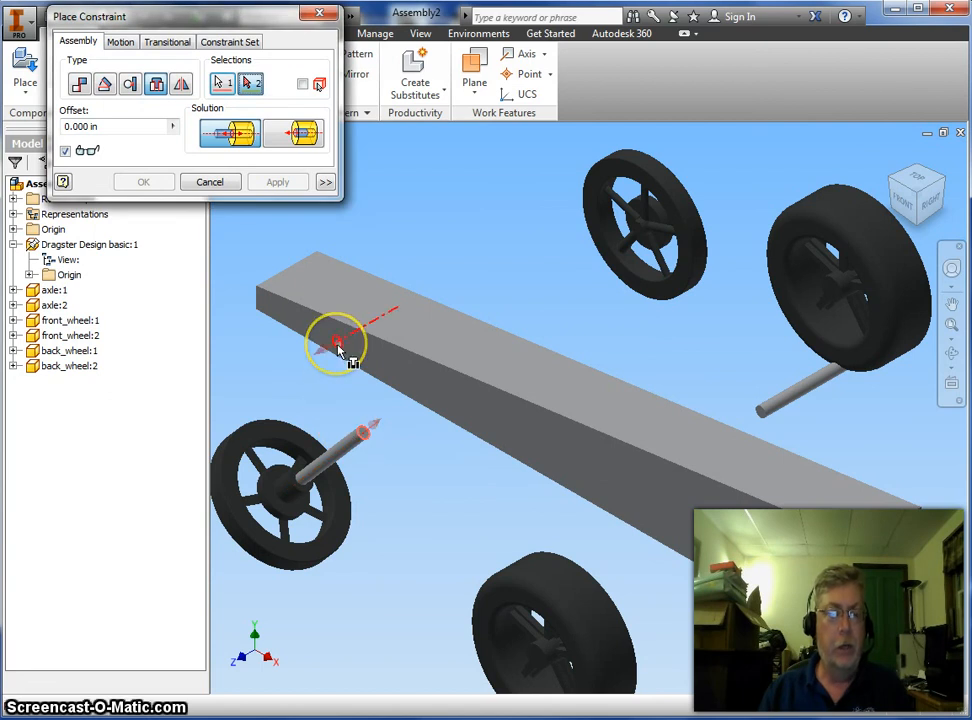
left_click(338, 347)
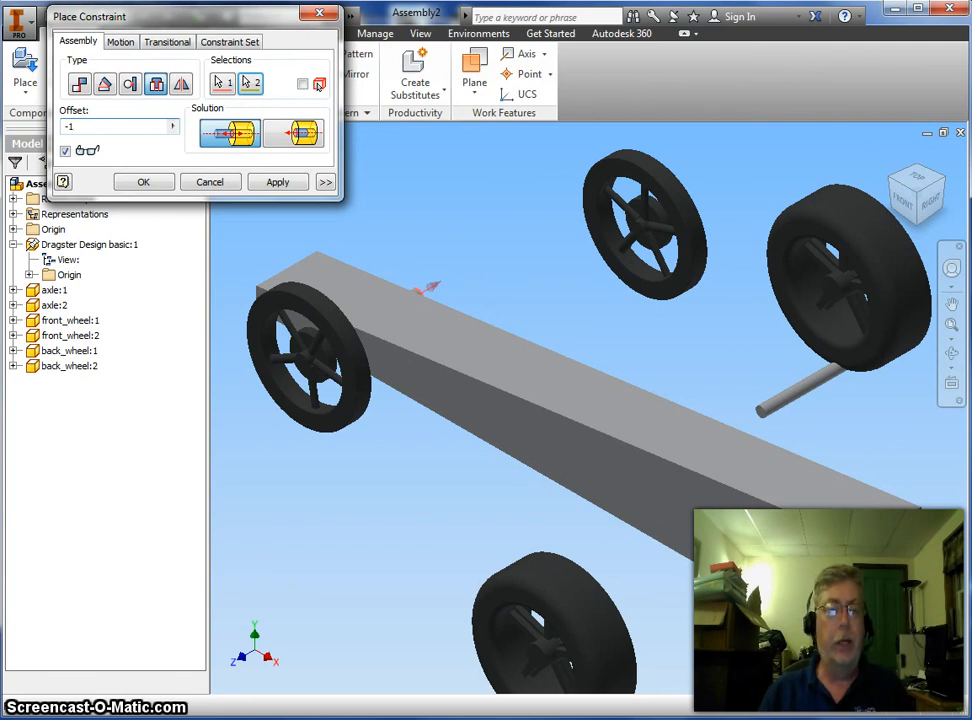
left_click(278, 183)
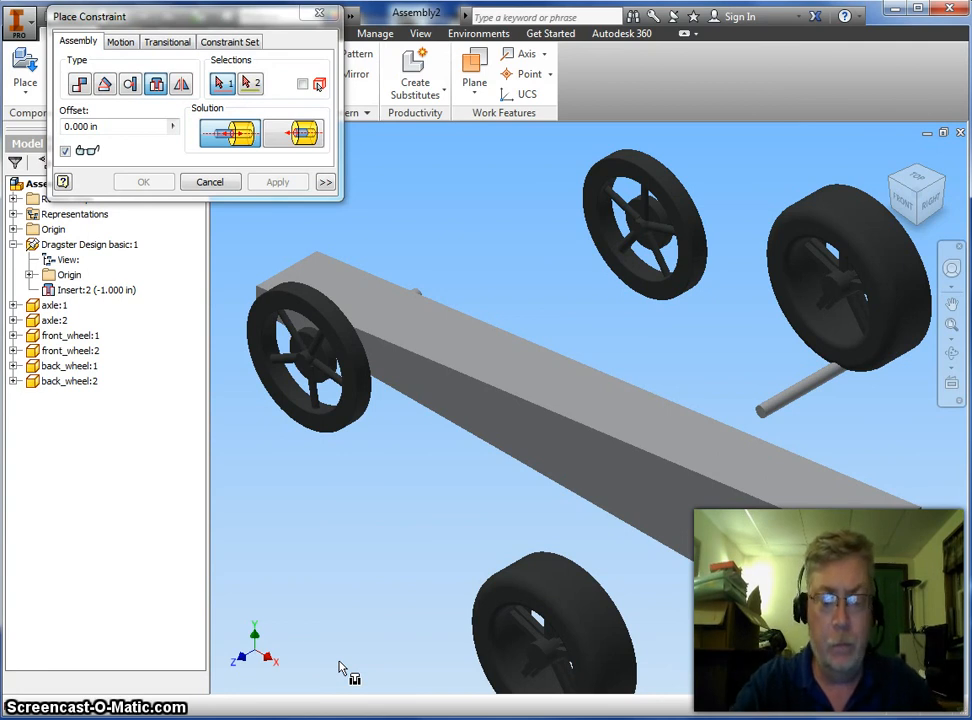
- Insert-constrain front_wheel:2's hub to the protruding end of the front axle with a -0.25 in offset
key("alt")
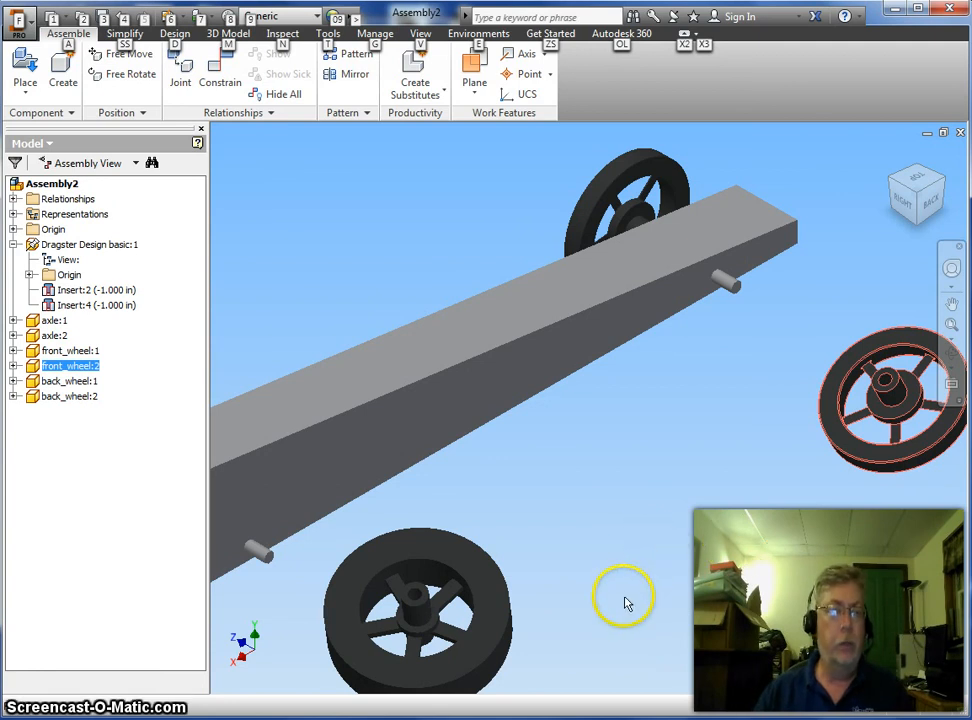
left_click(219, 72)
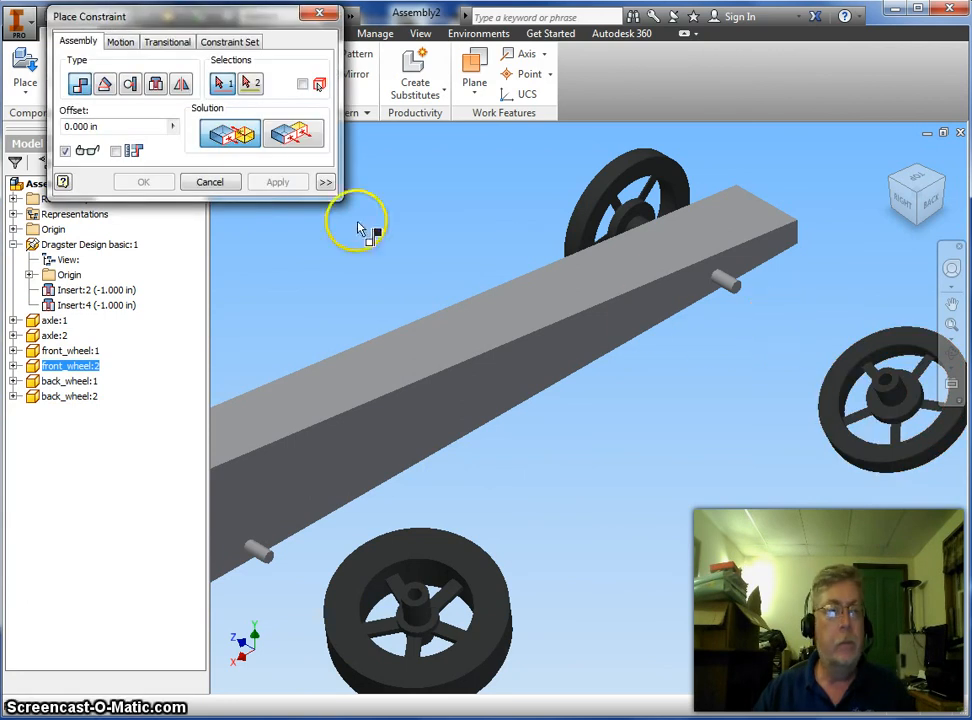
left_click(157, 86)
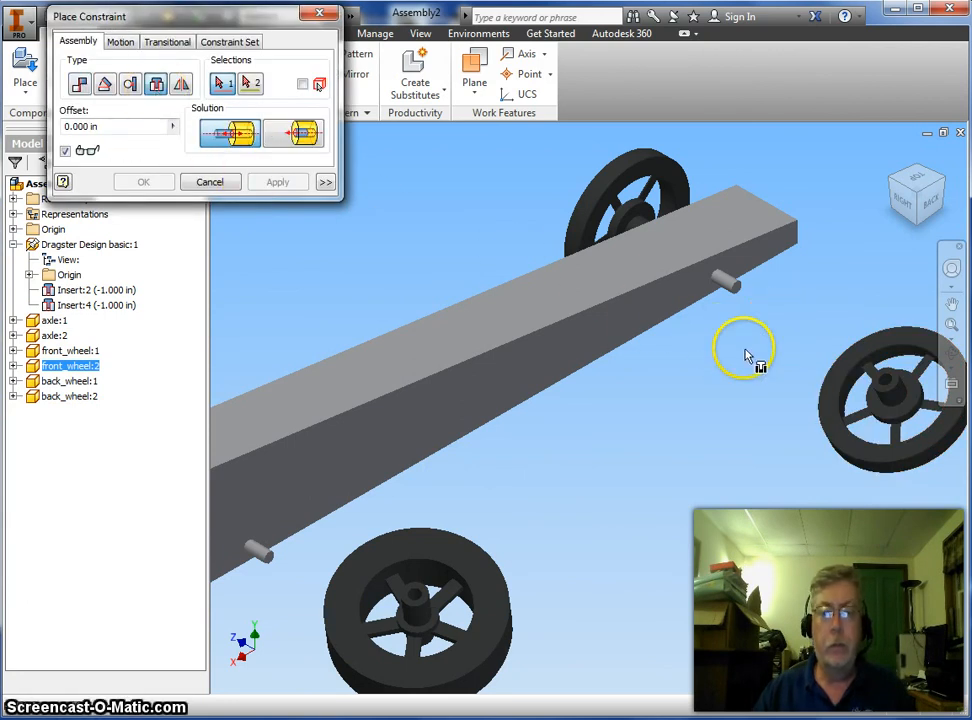
left_click(886, 383)
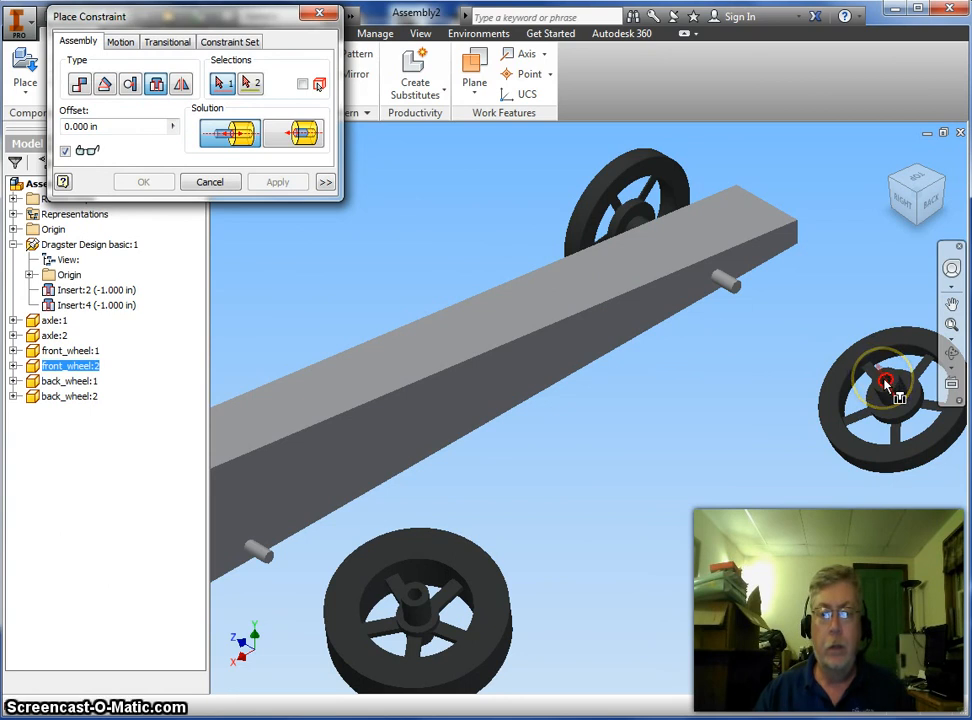
left_click(733, 287)
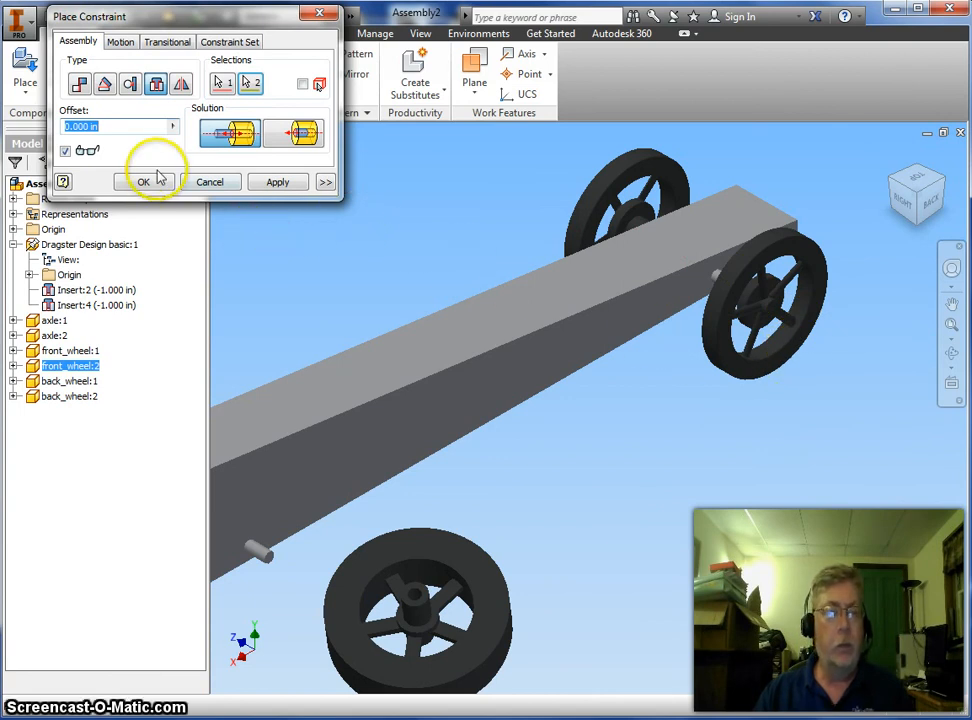
type("-")
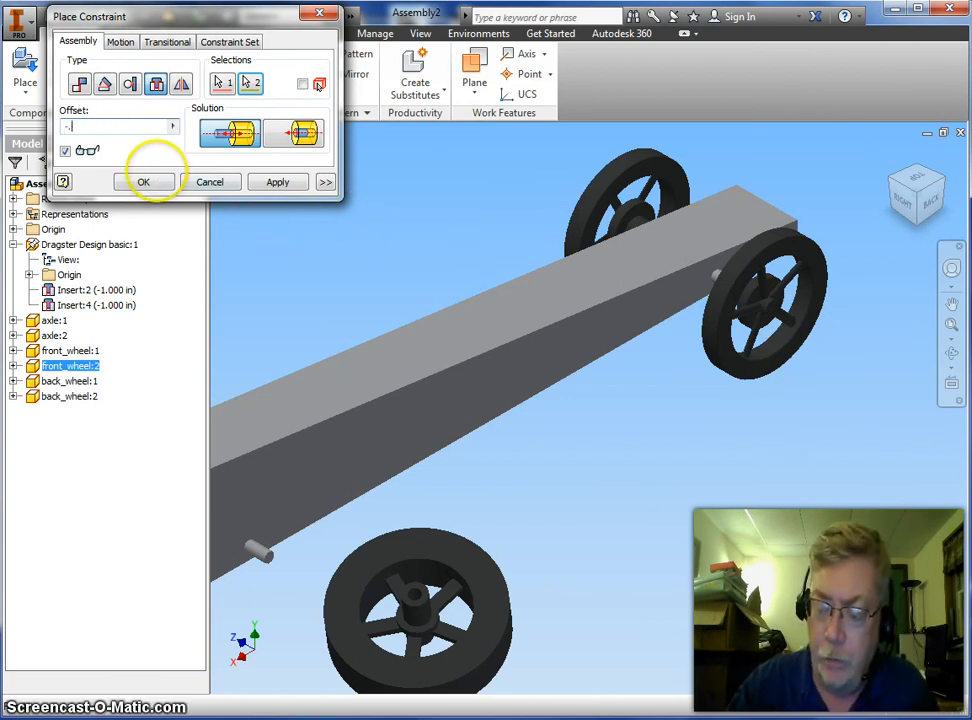
type(".25")
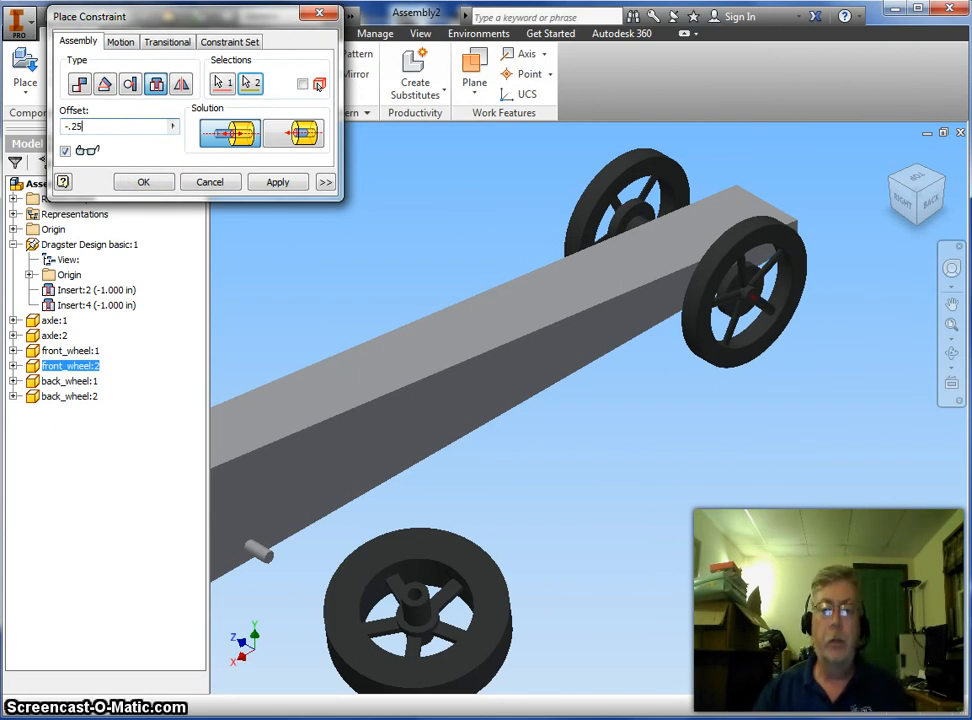
left_click(278, 184)
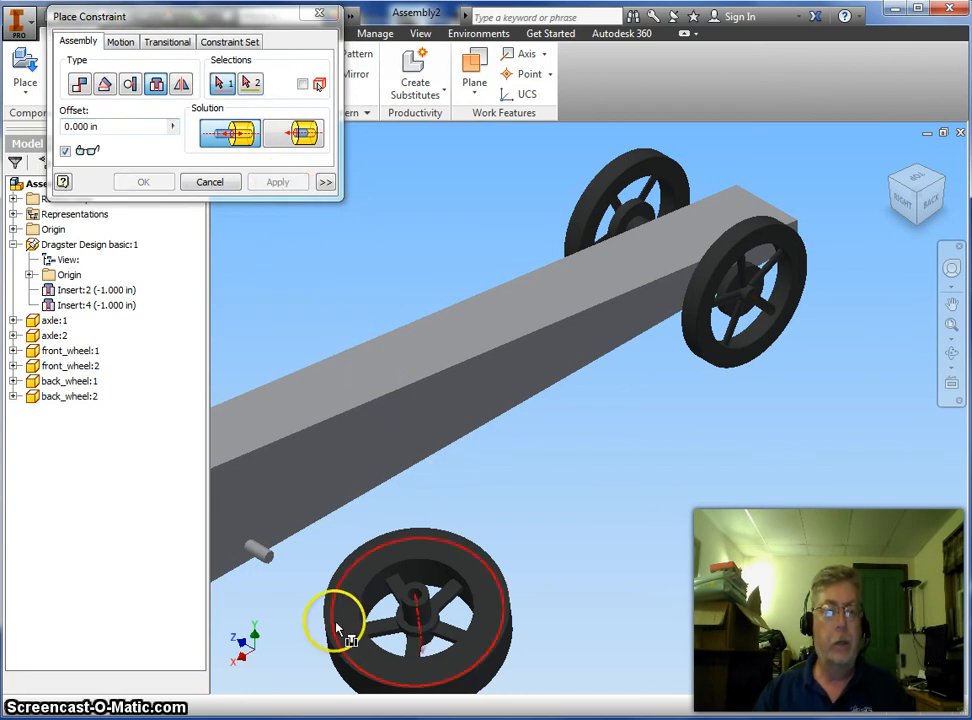
- Insert-constrain the protruding end of the rear axle to back_wheel:2's hub with a -0.25 in offset
left_click(265, 565)
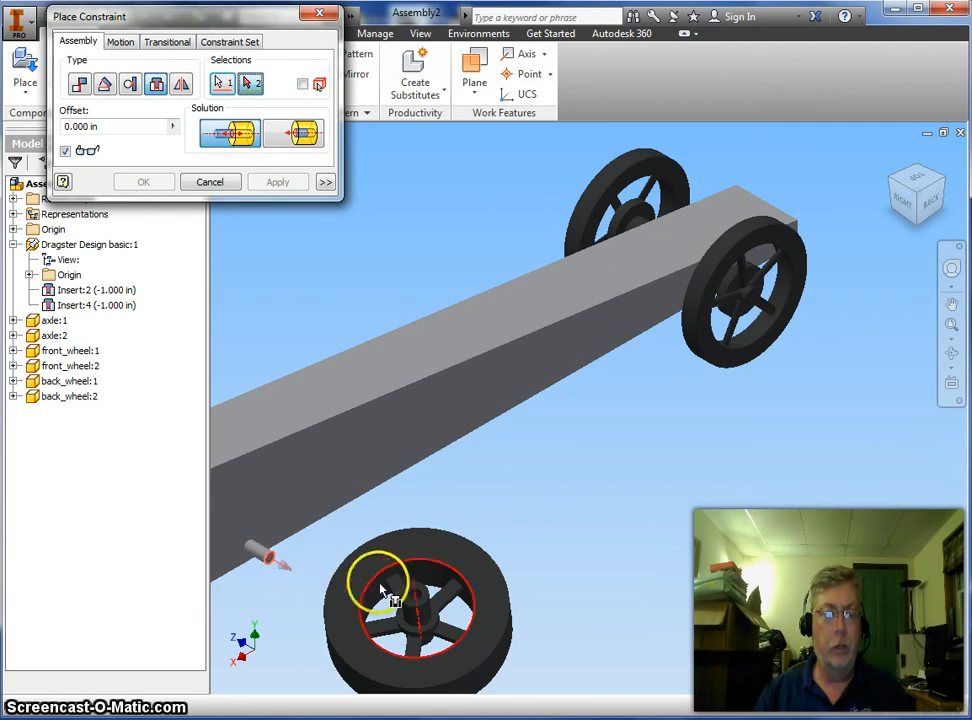
left_click(416, 597)
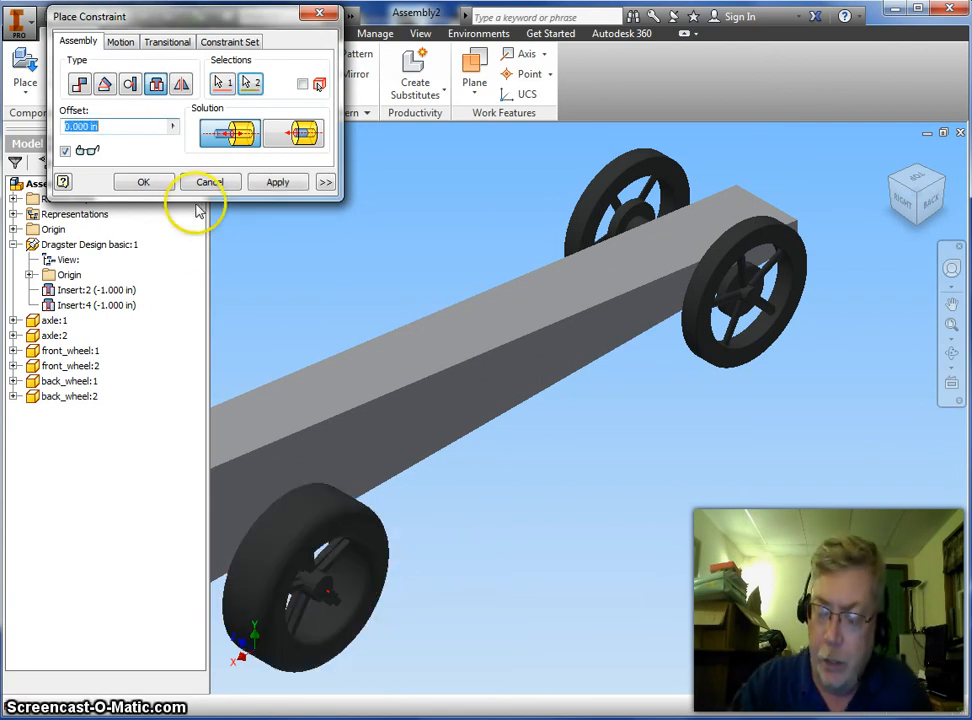
type("-.25")
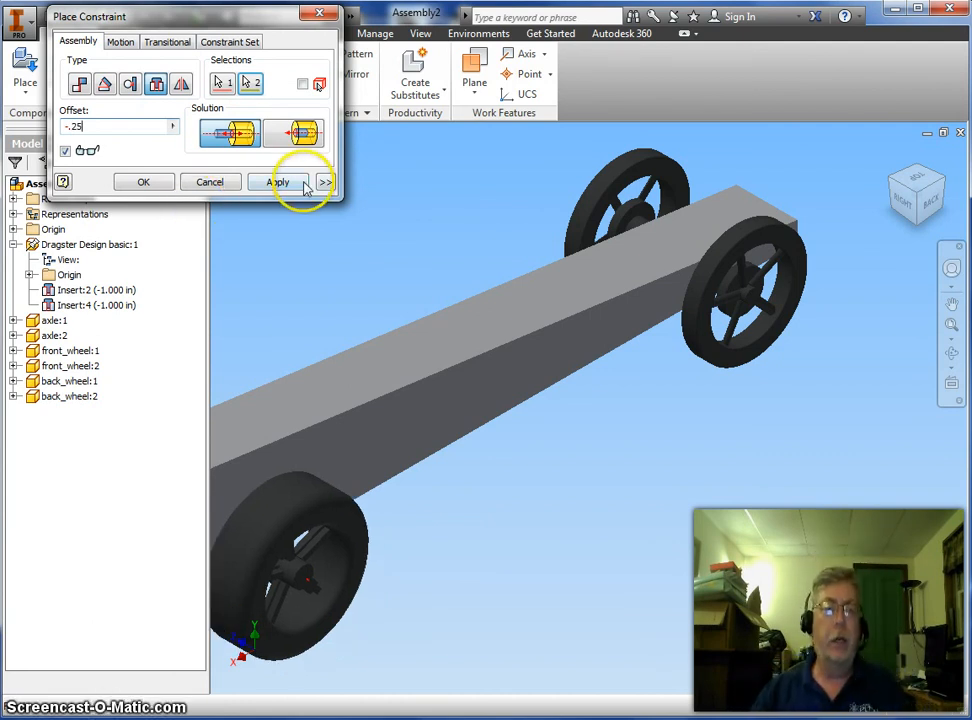
left_click(290, 182)
- Examine the assembled dragster from several angles, end constraint placement, and return to the home view
left_click(891, 161)
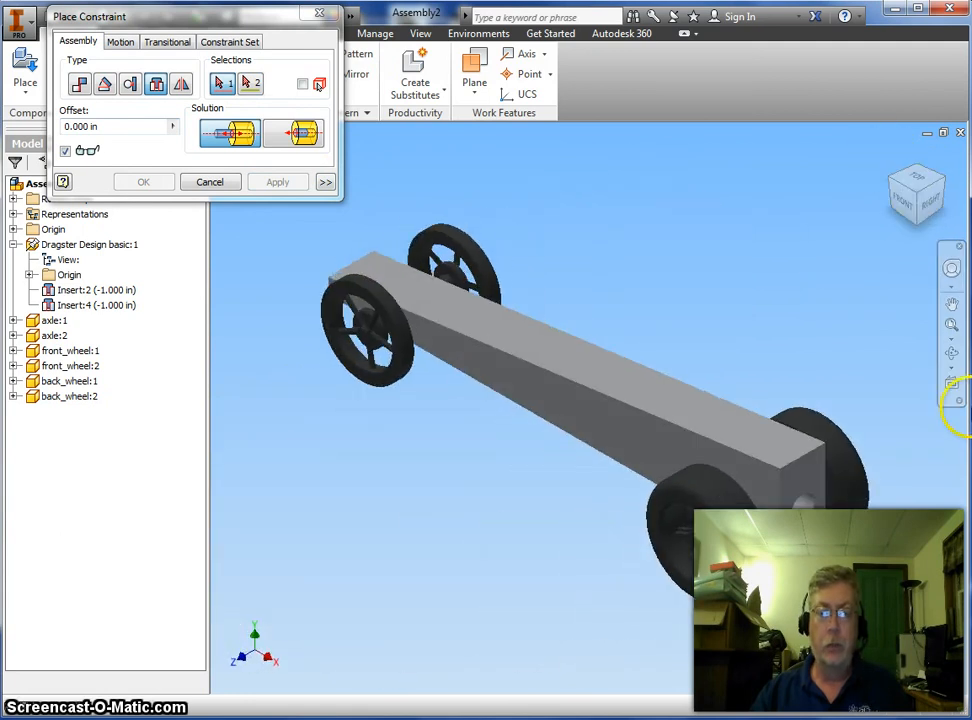
left_click(951, 353)
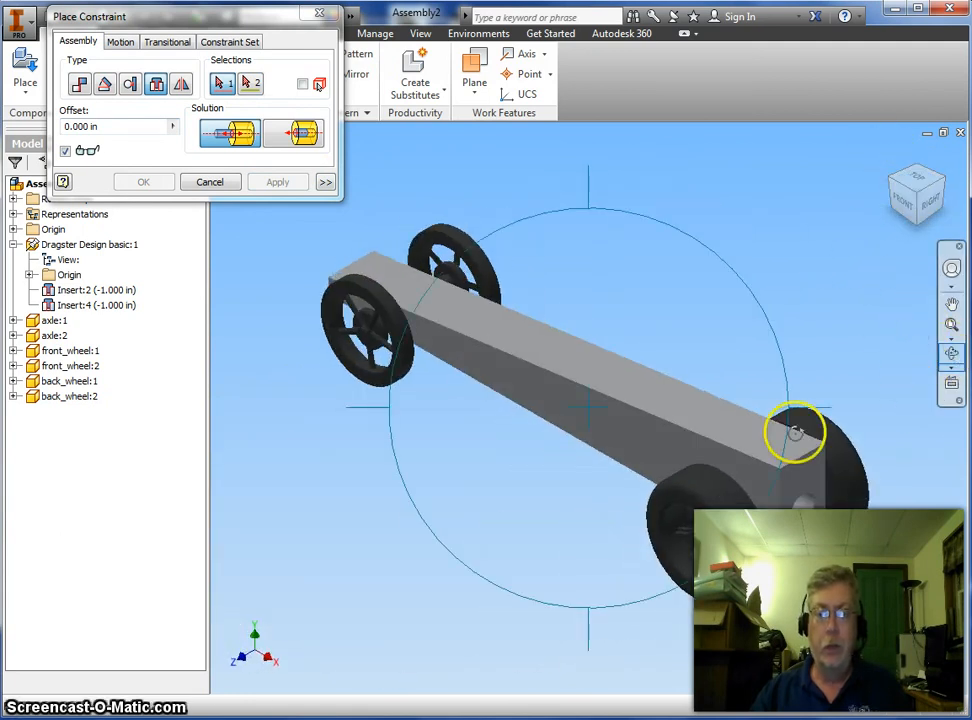
left_click_drag(556, 326, 833, 399)
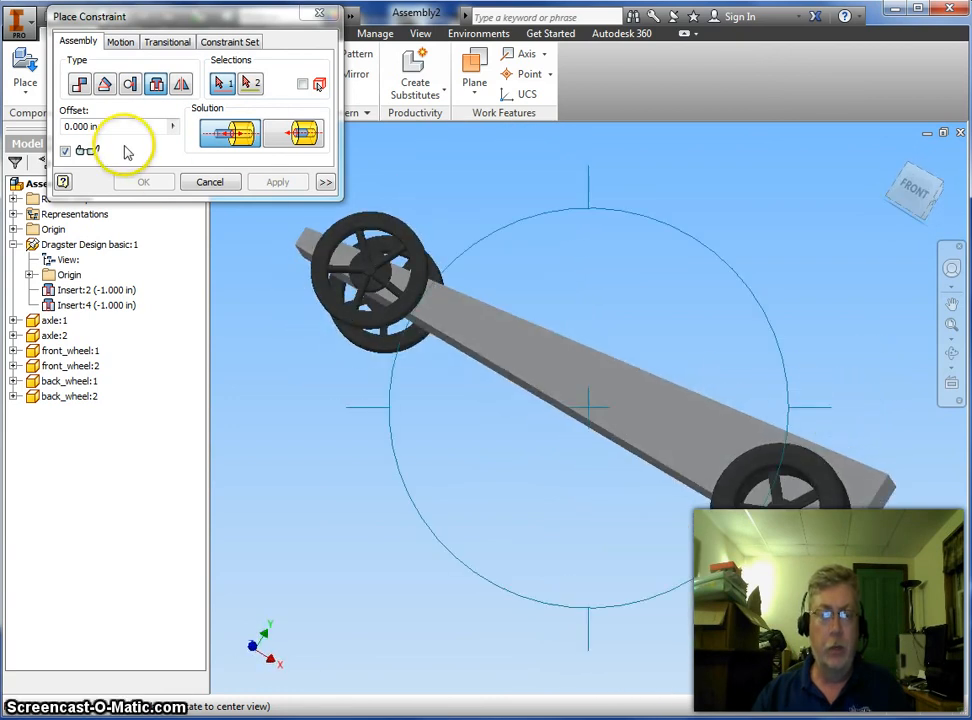
left_click(209, 183)
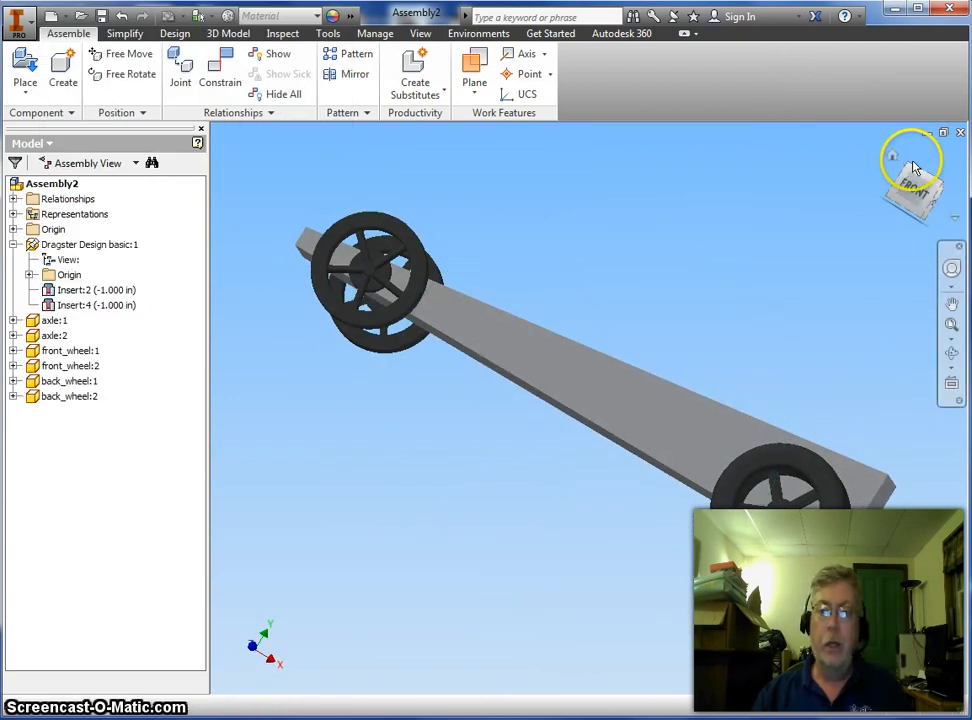
left_click(893, 162)
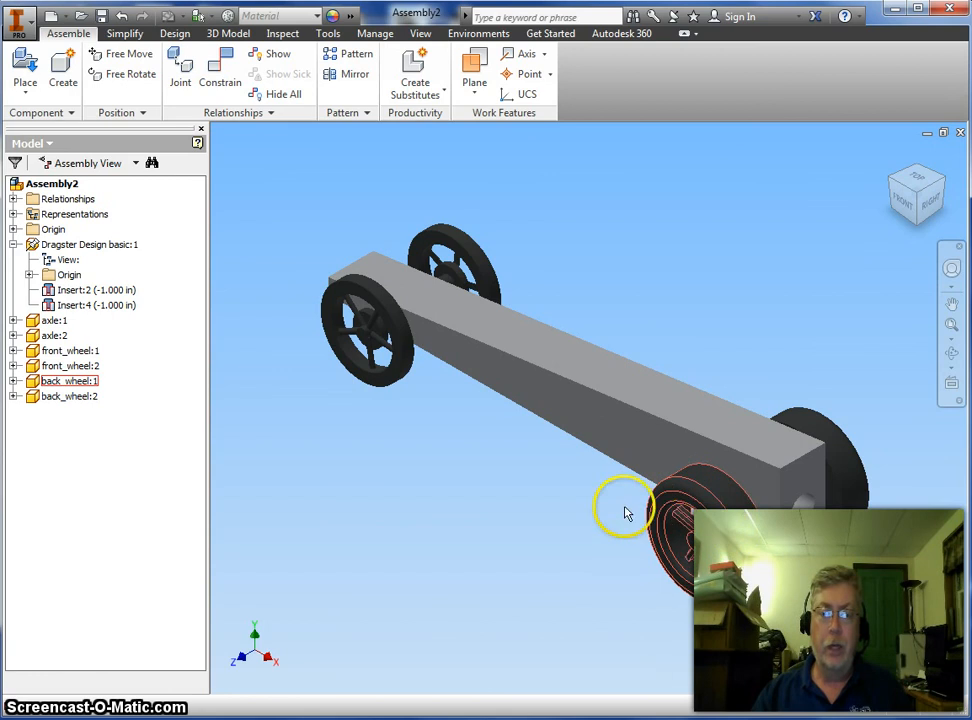
left_click(738, 563)
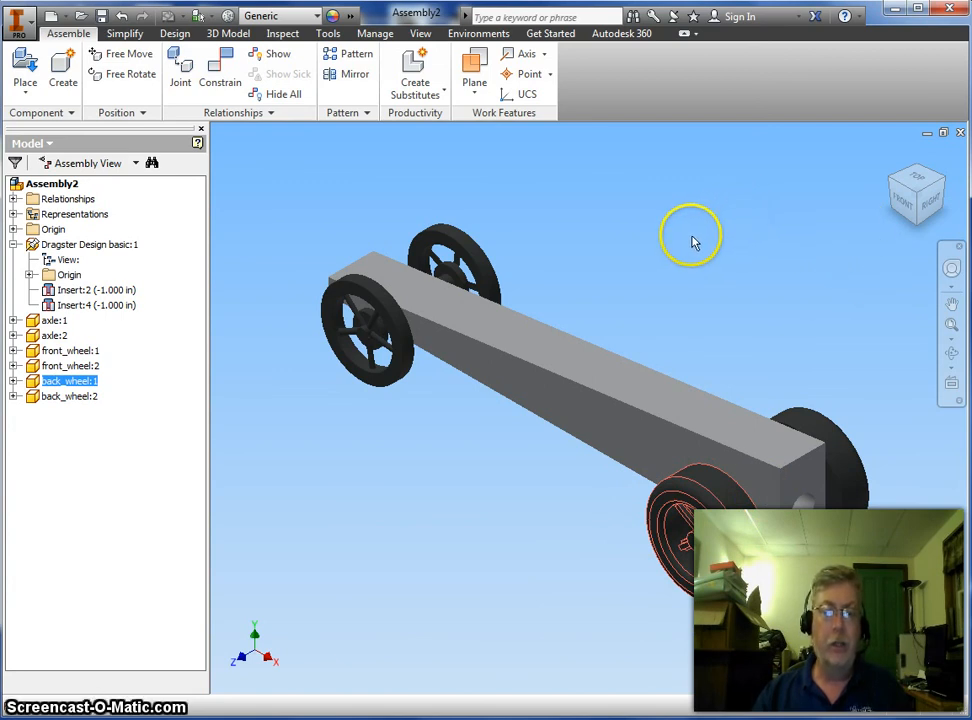
left_click(635, 191)
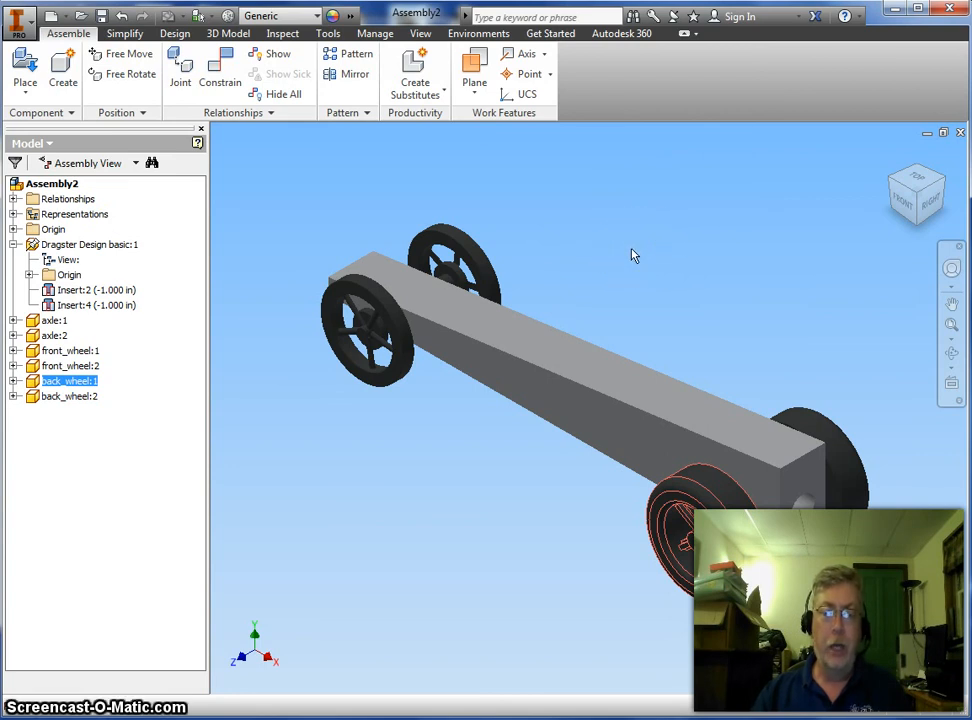
left_click(658, 244)
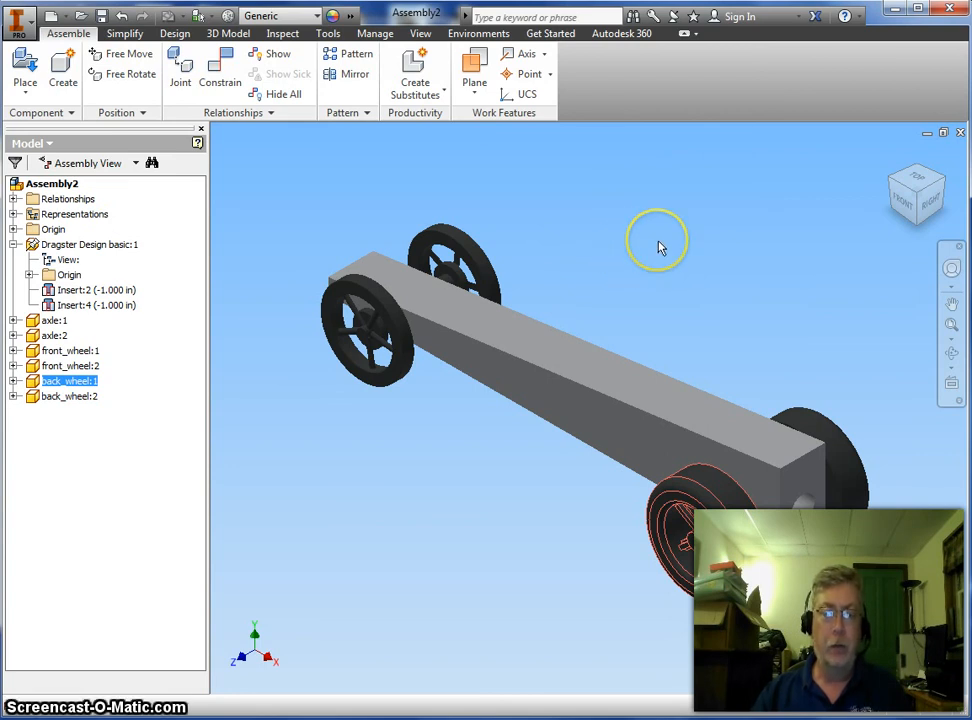